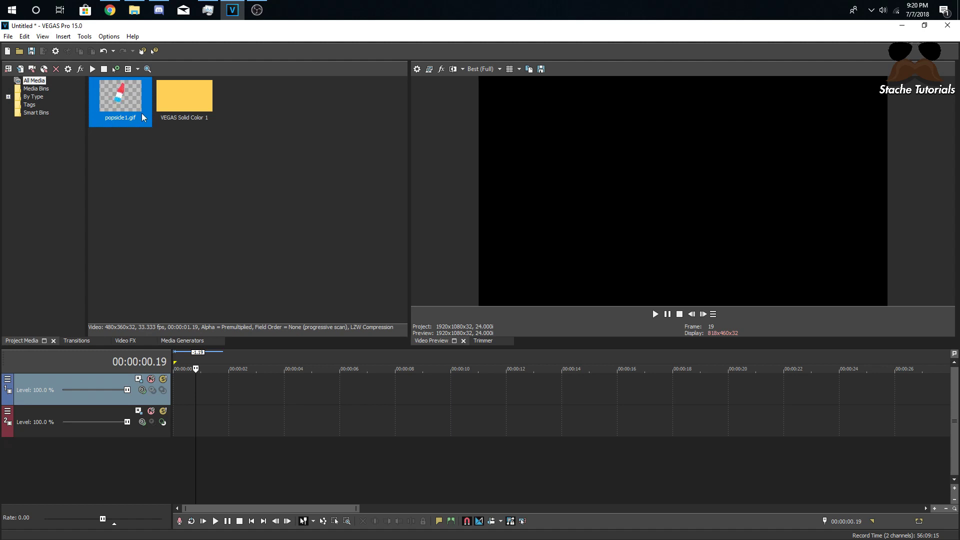
# Step: Place popsicle1.gif on track 1 with the current project settings, then remove the trial Solid Color event from track 2
pyautogui.moveTo(124, 109); pyautogui.dragTo(184, 386)
pyautogui.click(561, 229)
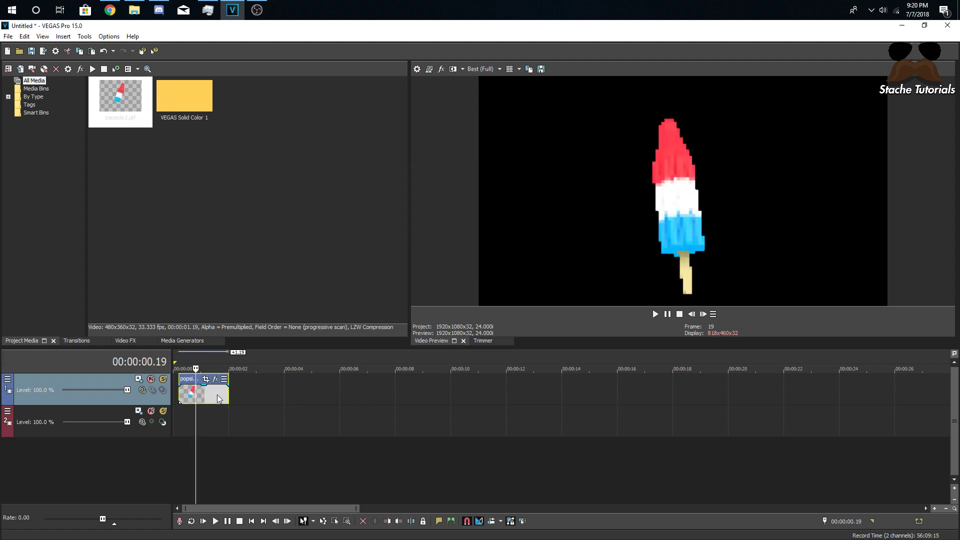
pyautogui.moveTo(184, 102); pyautogui.dragTo(179, 420)
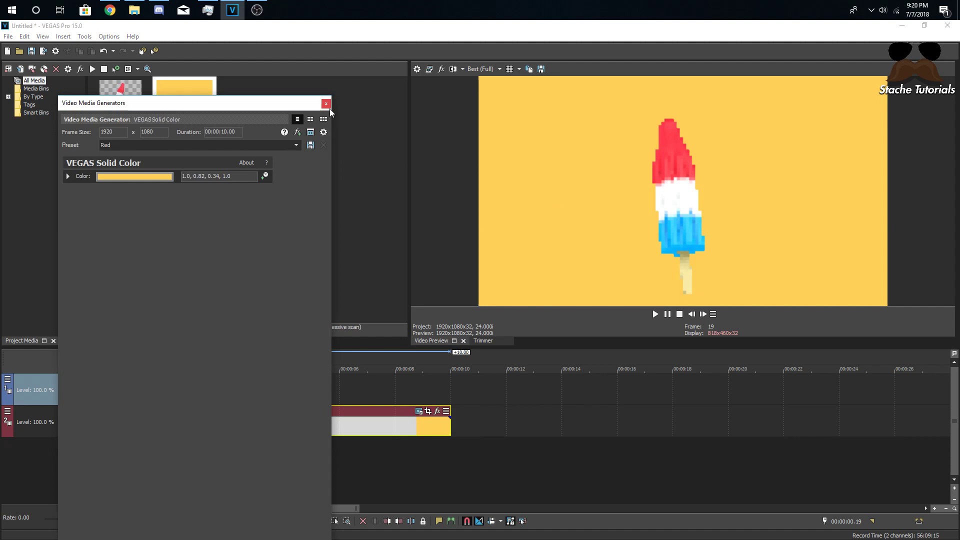
pyautogui.click(326, 104)
pyautogui.click(207, 430)
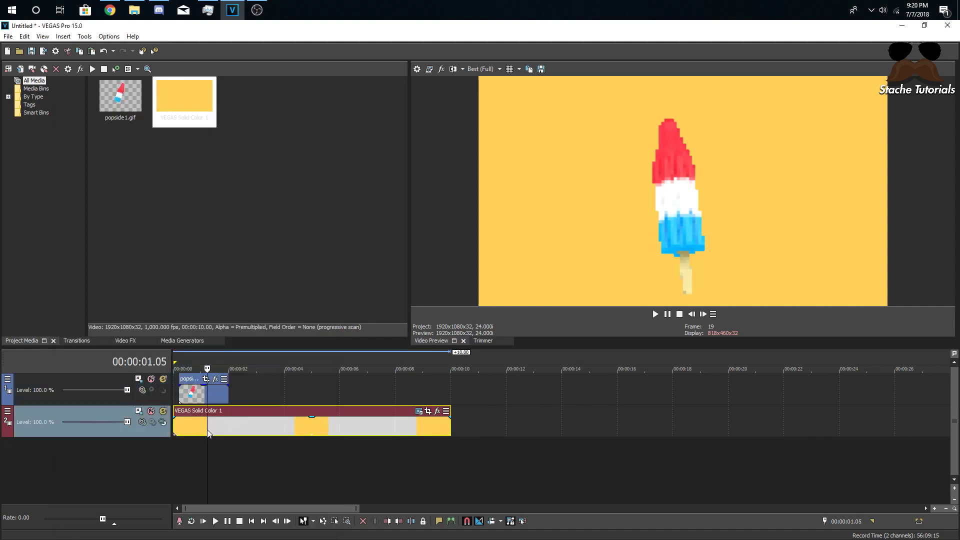
pyautogui.press('Delete')
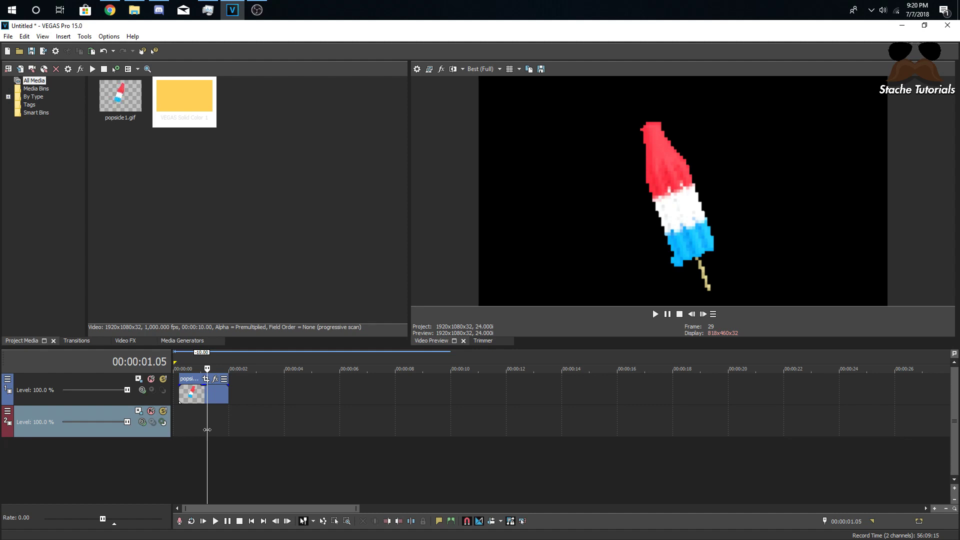
# Step: In the popsicle event's Properties, turn off Maintain aspect ratio and disable resampling
pyautogui.click(198, 395)
pyautogui.rightClick(198, 395)
pyautogui.click(265, 388)
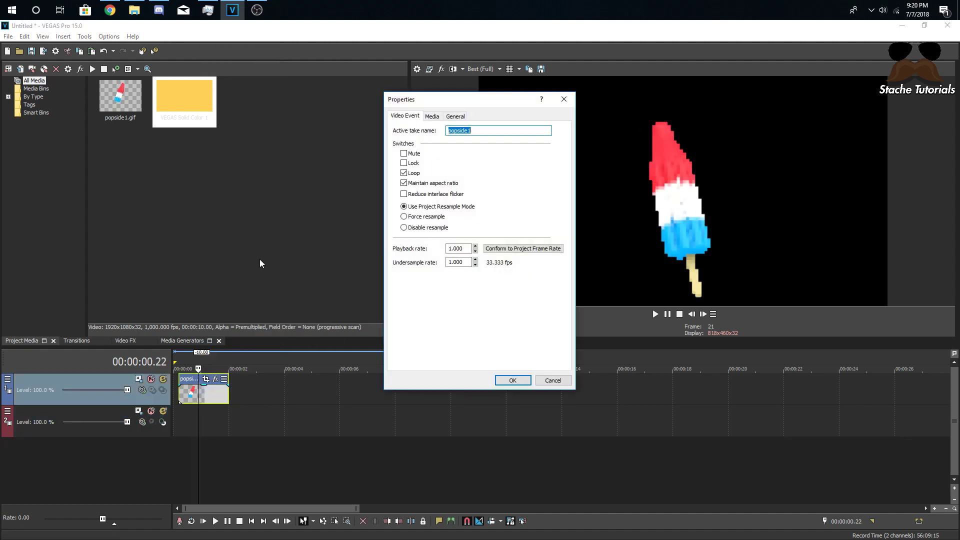
pyautogui.click(415, 184)
pyautogui.click(501, 381)
# Step: Enlarge the Pan/Crop frame to about 1,678 × 977.7 so the popsicle shrinks
pyautogui.click(213, 385)
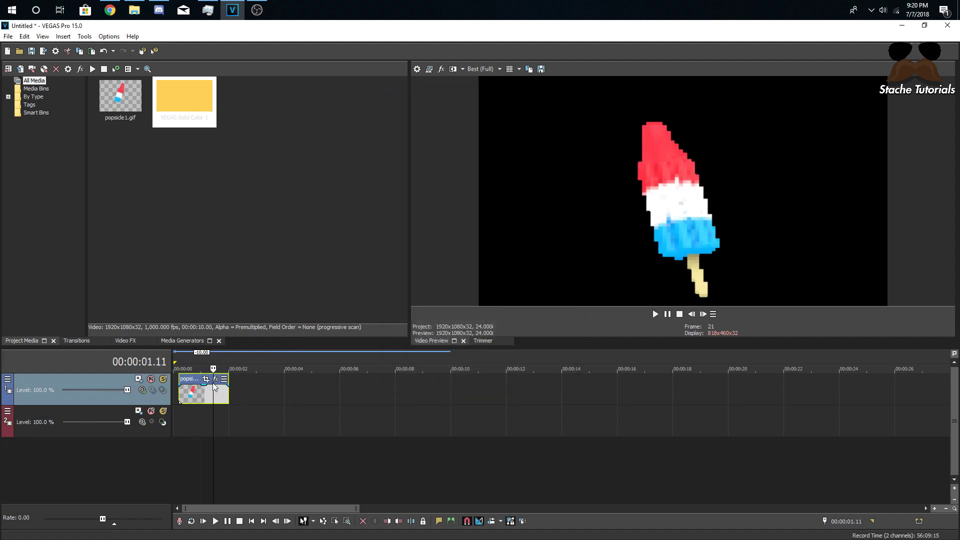
pyautogui.click(206, 380)
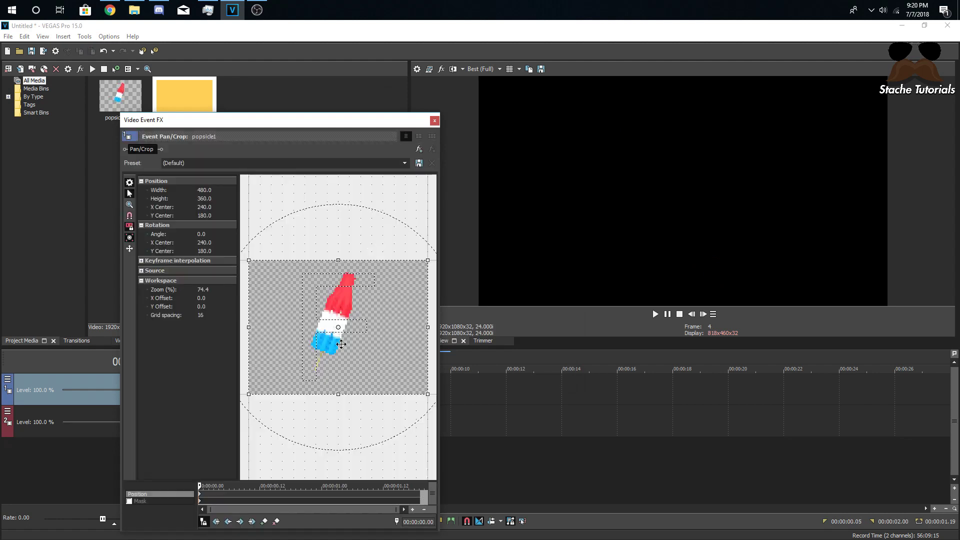
pyautogui.moveTo(361, 125); pyautogui.dragTo(524, 137)
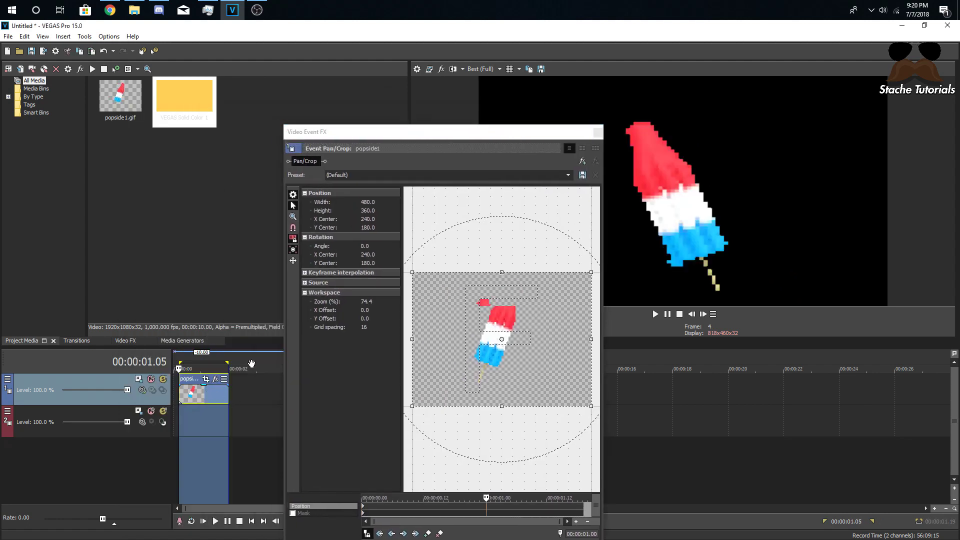
pyautogui.moveTo(413, 342); pyautogui.dragTo(380, 343)
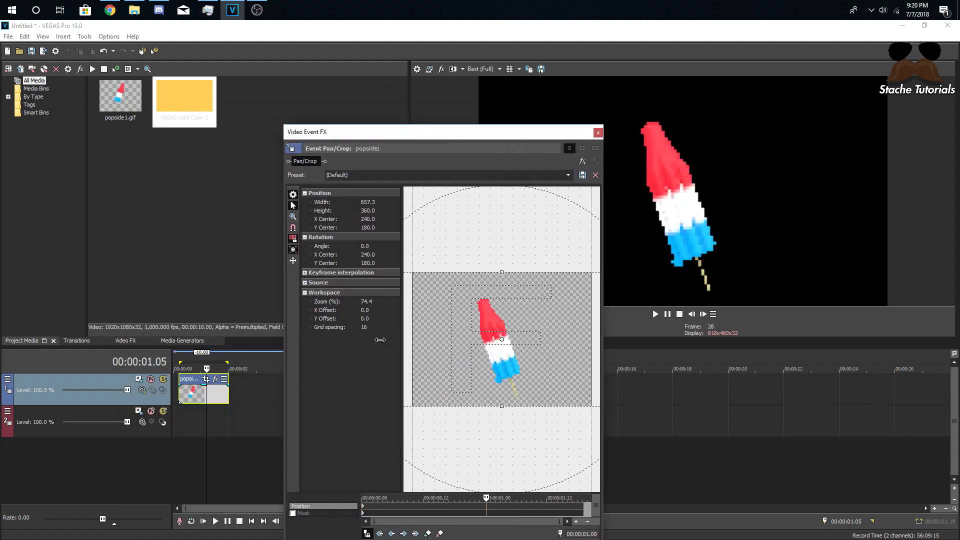
pyautogui.scroll(-4, 444, 378)
pyautogui.moveTo(438, 372); pyautogui.dragTo(340, 430)
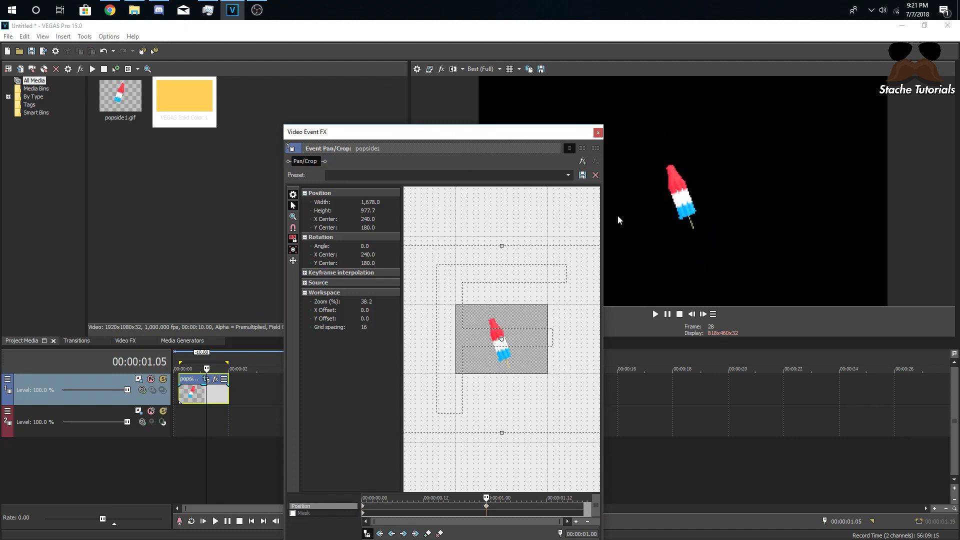
# Step: Apply a keyframe option to the Pan/Crop keyframe and close the Pan/Crop window
pyautogui.rightClick(365, 509)
pyautogui.click(395, 432)
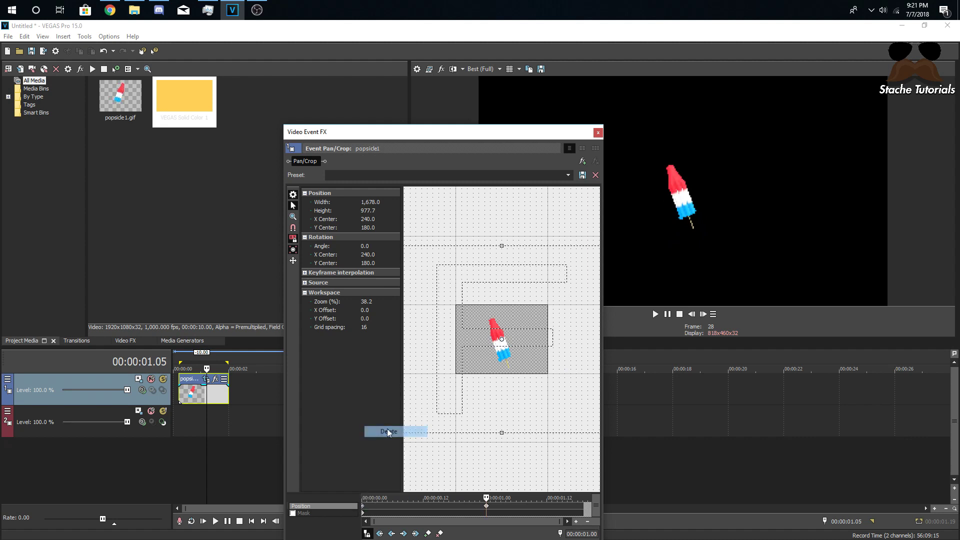
pyautogui.click(597, 132)
# Step: Duplicate the popsicle track and shift the top copy's crop frame sideways
pyautogui.rightClick(265, 390)
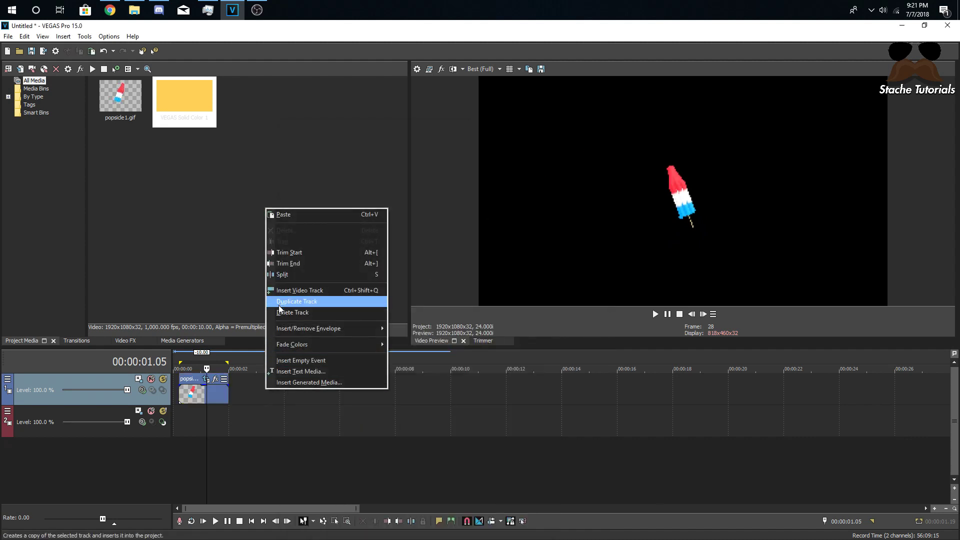
pyautogui.click(315, 302)
pyautogui.click(205, 379)
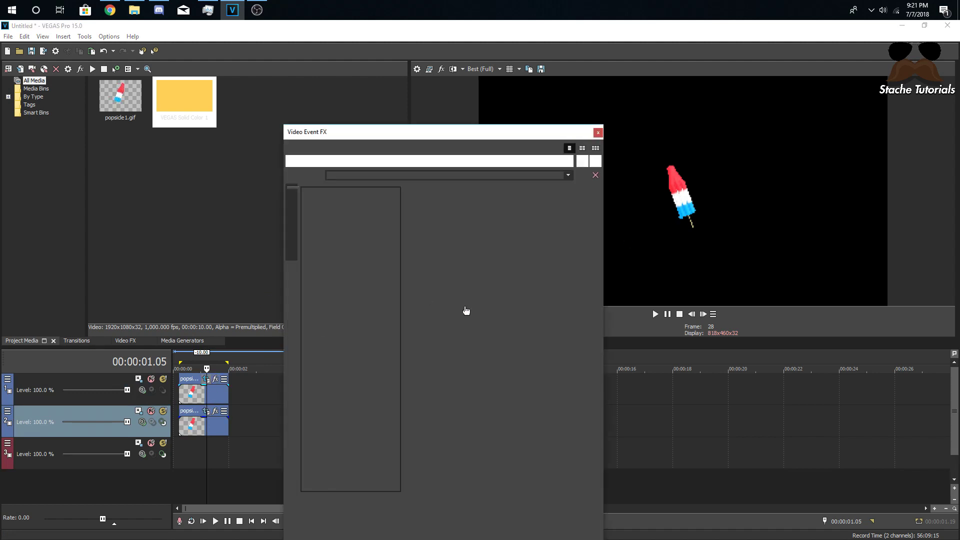
pyautogui.moveTo(510, 338); pyautogui.dragTo(542, 349)
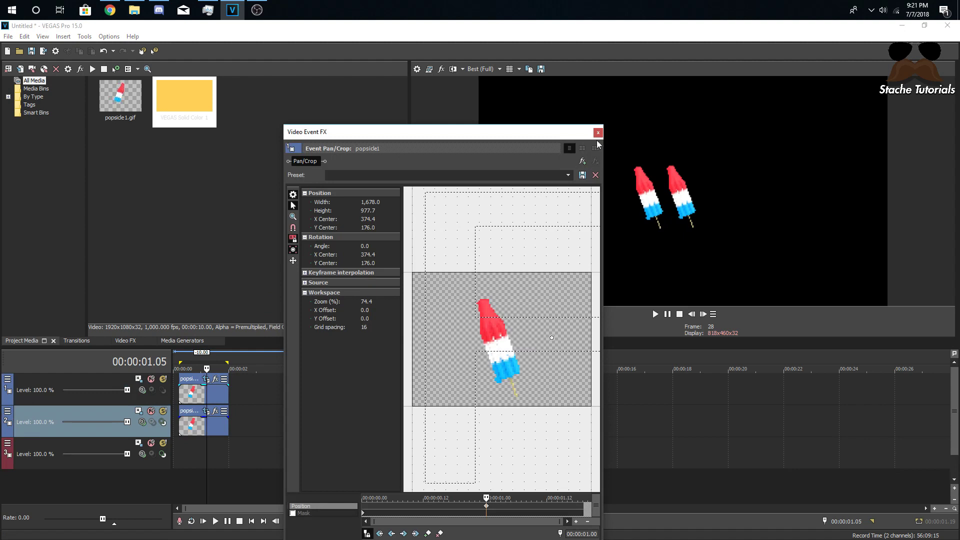
pyautogui.moveTo(555, 132); pyautogui.dragTo(390, 123)
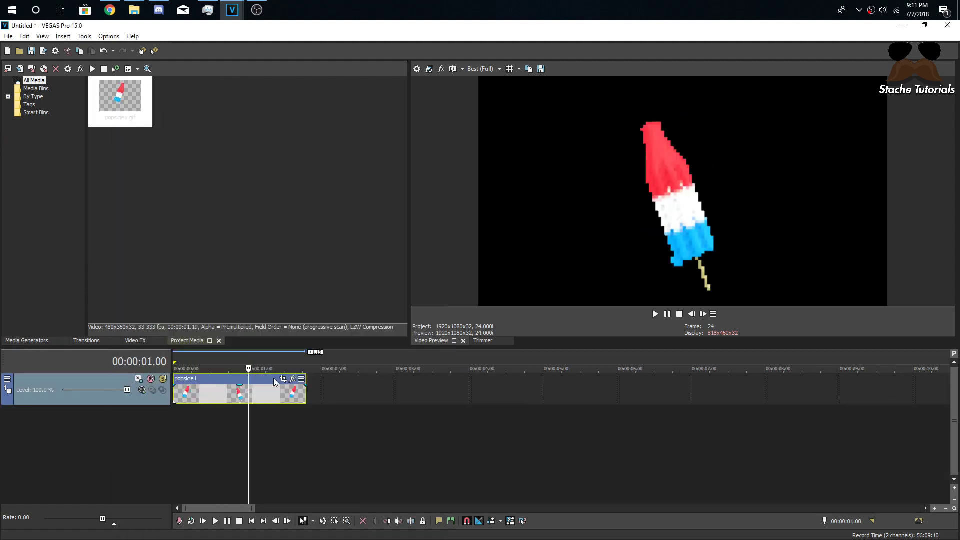
# Step: Tilt the popsicle by rotating its Pan/Crop frame
pyautogui.click(274, 378)
pyautogui.scroll(-5, 215, 260)
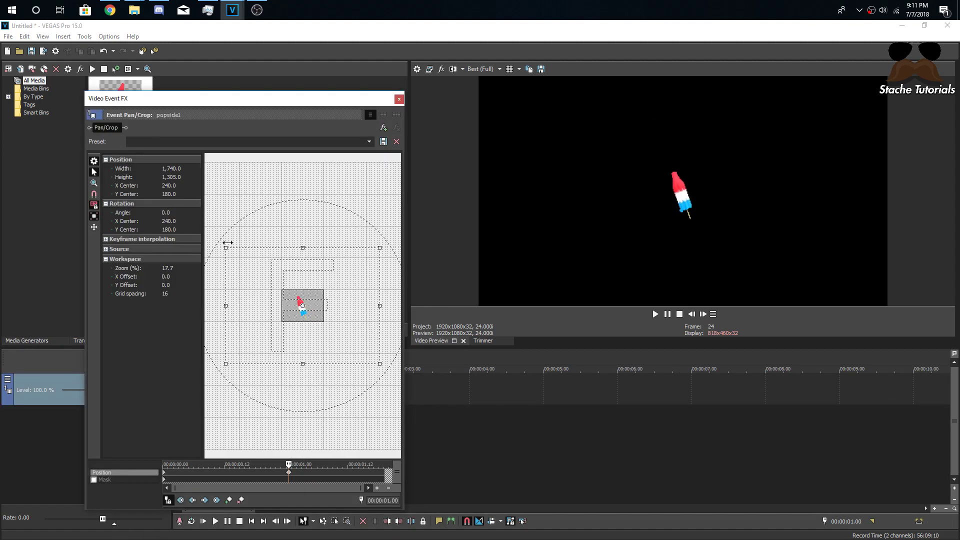
pyautogui.rightClick(168, 472)
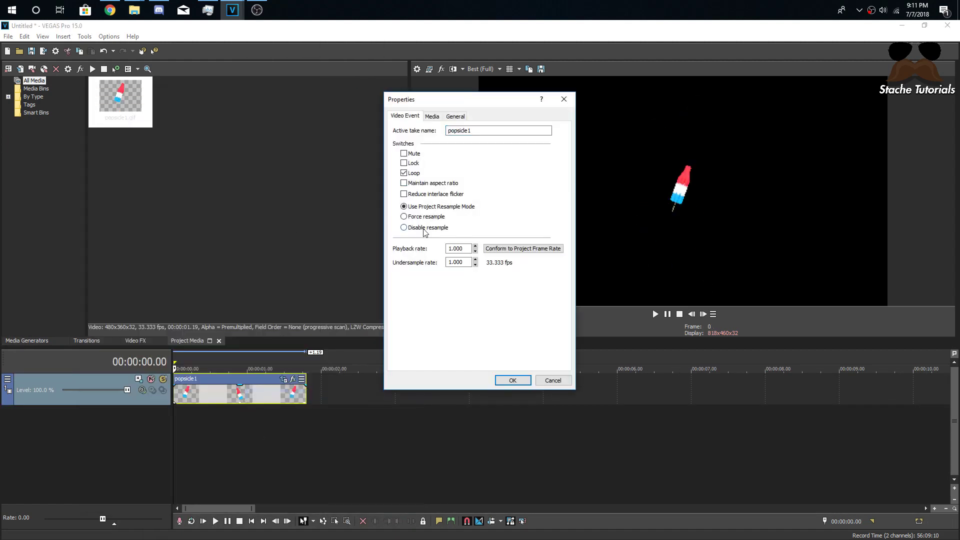
pyautogui.click(505, 377)
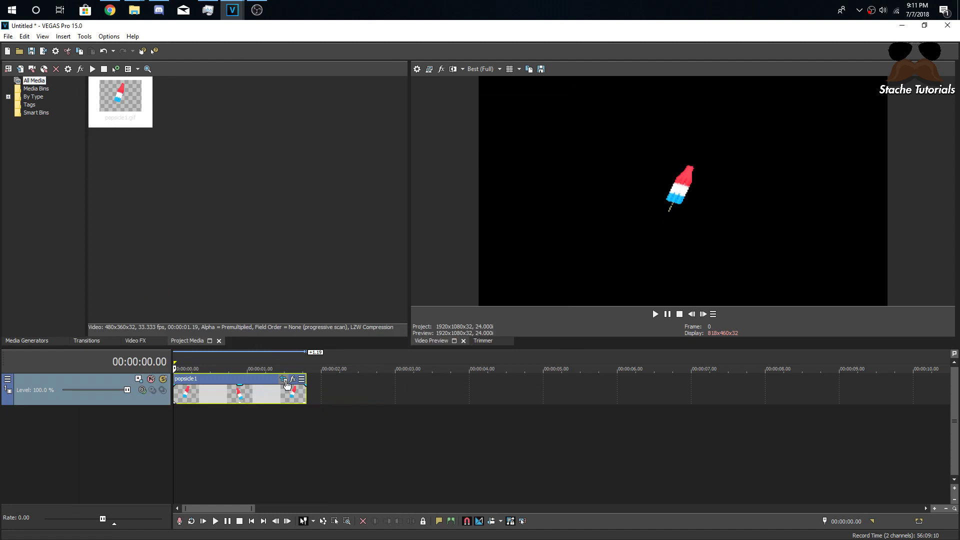
pyautogui.click(283, 378)
pyautogui.moveTo(381, 266); pyautogui.dragTo(377, 240)
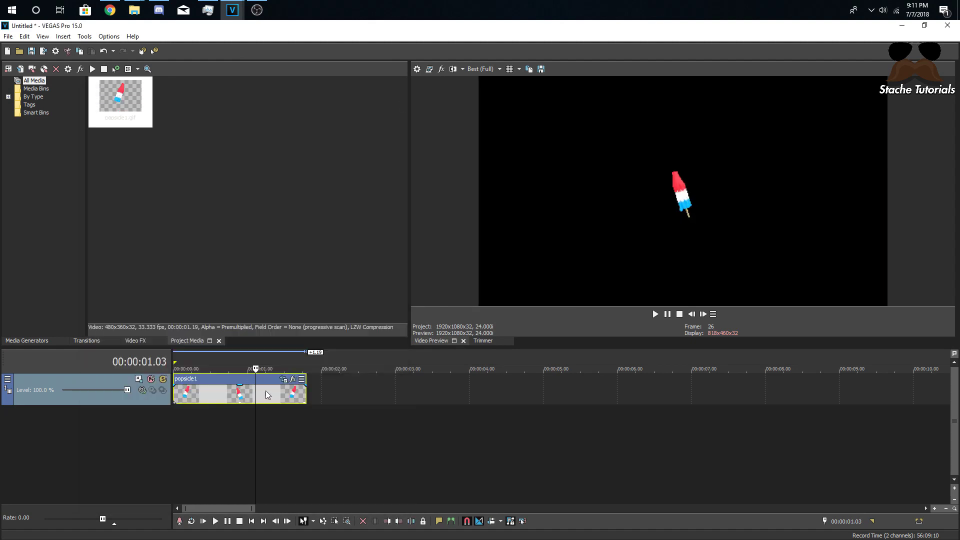
# Step: Duplicate the popsicle track and shift the copy's crop so a second popsicle separates
pyautogui.rightClick(395, 393)
pyautogui.click(427, 347)
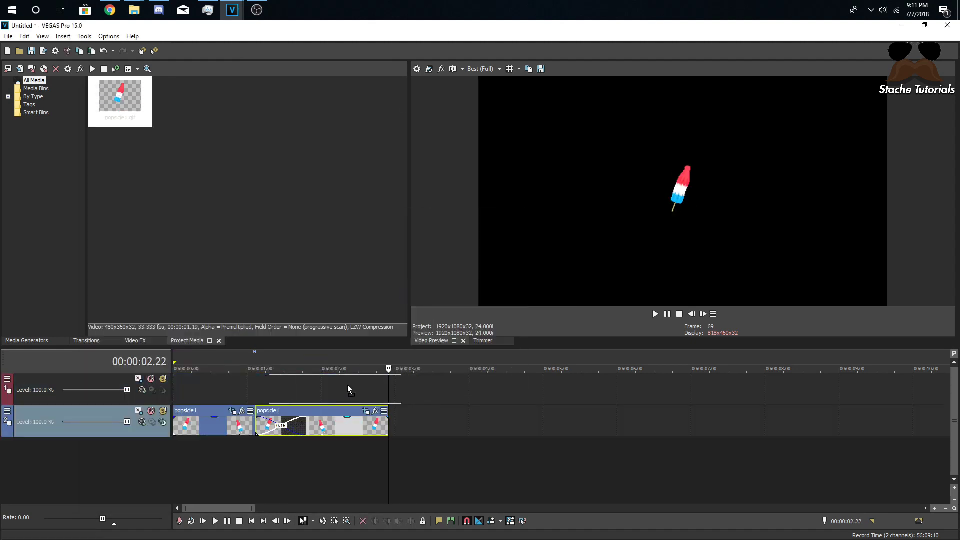
pyautogui.moveTo(347, 385); pyautogui.dragTo(286, 445)
pyautogui.click(283, 443)
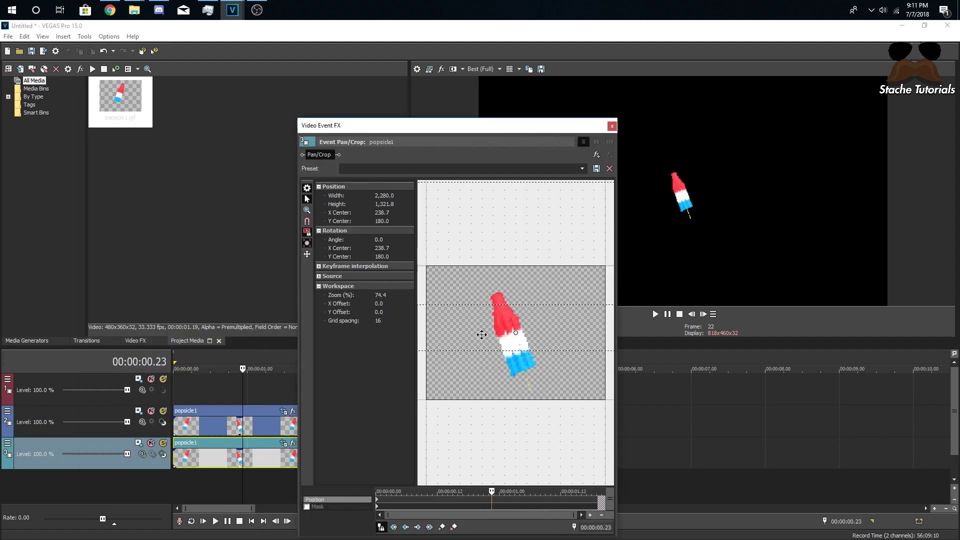
pyautogui.moveTo(480, 333); pyautogui.dragTo(423, 334)
# Step: Offset another copy in Pan/Crop to add a third popsicle, restoring the frame's earlier position
pyautogui.click(611, 125)
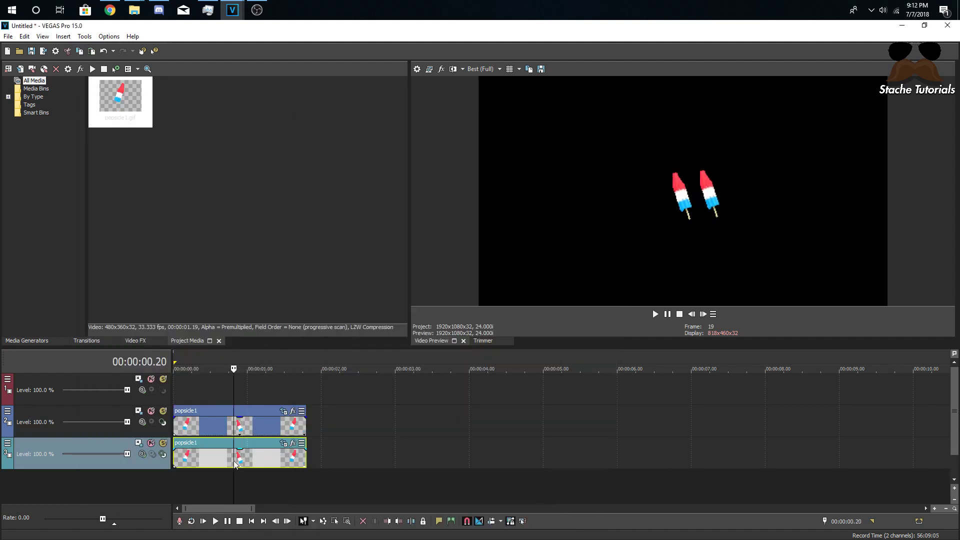
pyautogui.moveTo(270, 455); pyautogui.dragTo(282, 477)
pyautogui.click(282, 475)
pyautogui.moveTo(475, 326); pyautogui.dragTo(512, 324)
pyautogui.rightClick(490, 382)
pyautogui.click(503, 426)
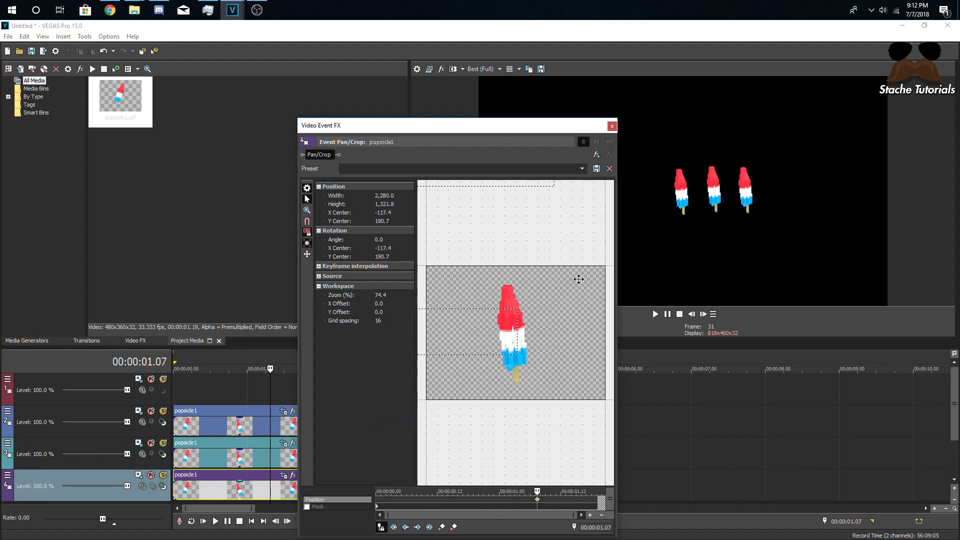
pyautogui.click(612, 126)
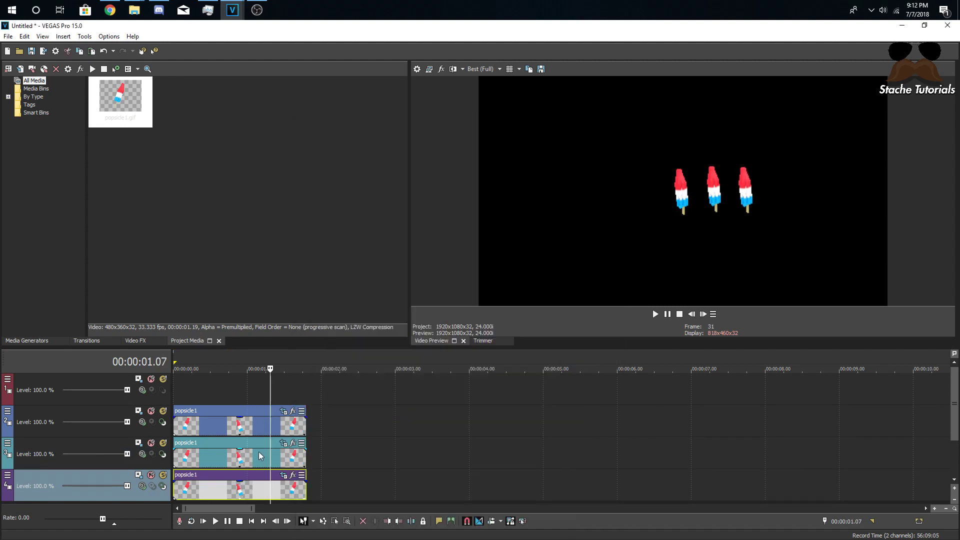
# Step: Review the Pan/Crop framing of another popsicle copy
pyautogui.scroll(-2, 259, 452)
pyautogui.scroll(-1, 873, 424)
pyautogui.click(250, 411)
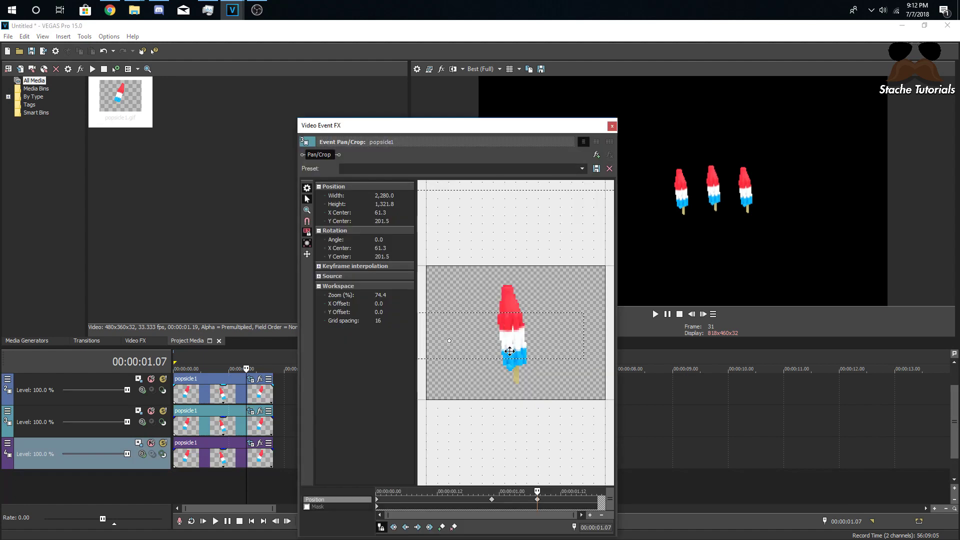
pyautogui.click(611, 126)
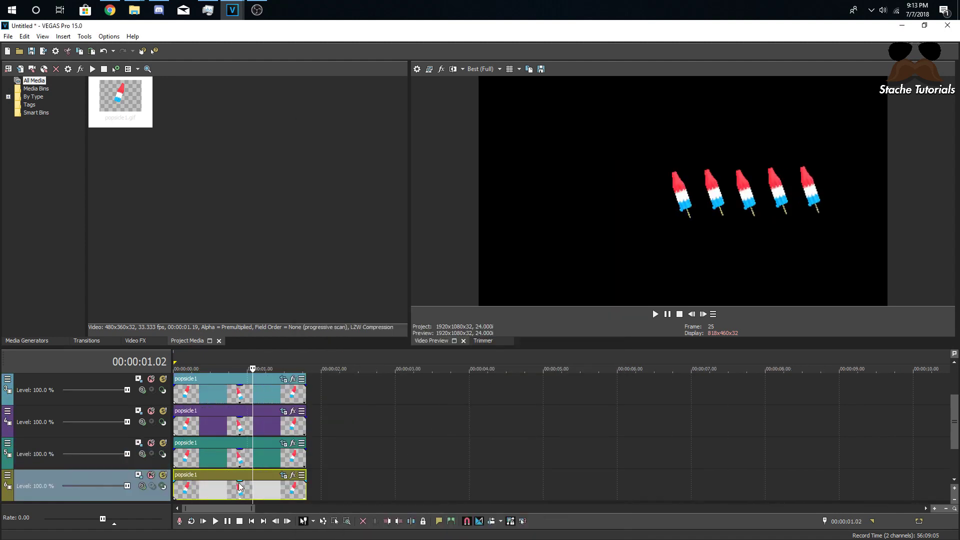
# Step: Shift the newest copy and duplicate the event onto a new top track, making seven popsicles in line
pyautogui.scroll(-3, 492, 427)
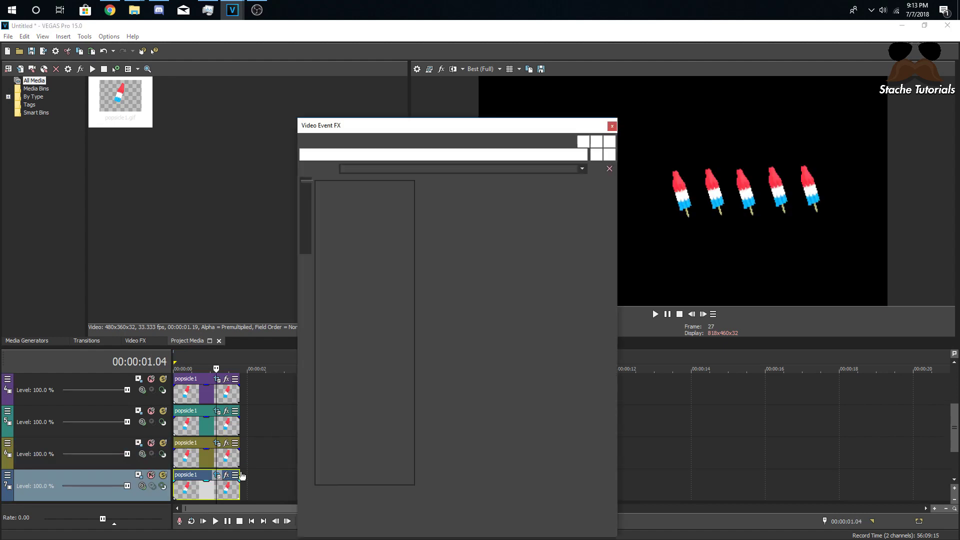
pyautogui.moveTo(542, 353); pyautogui.dragTo(473, 359)
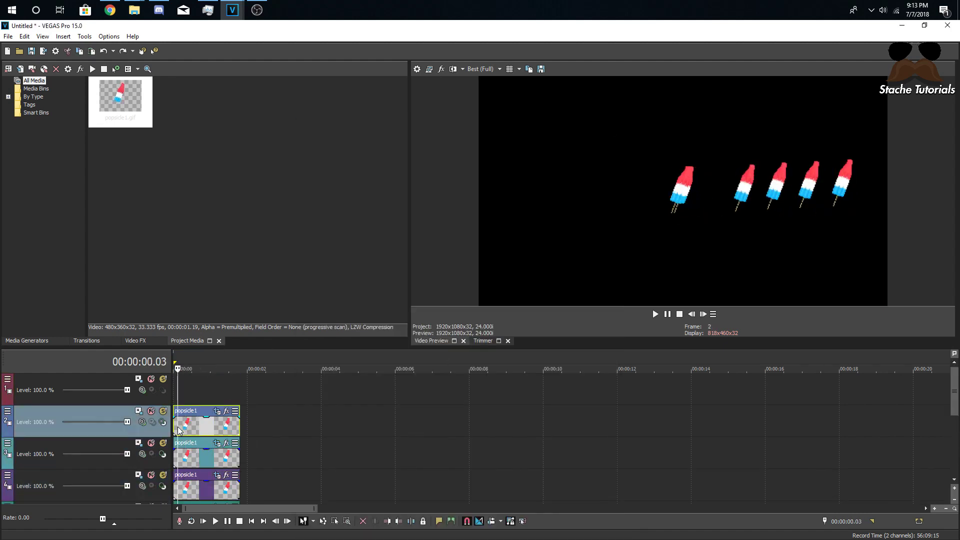
pyautogui.click(216, 442)
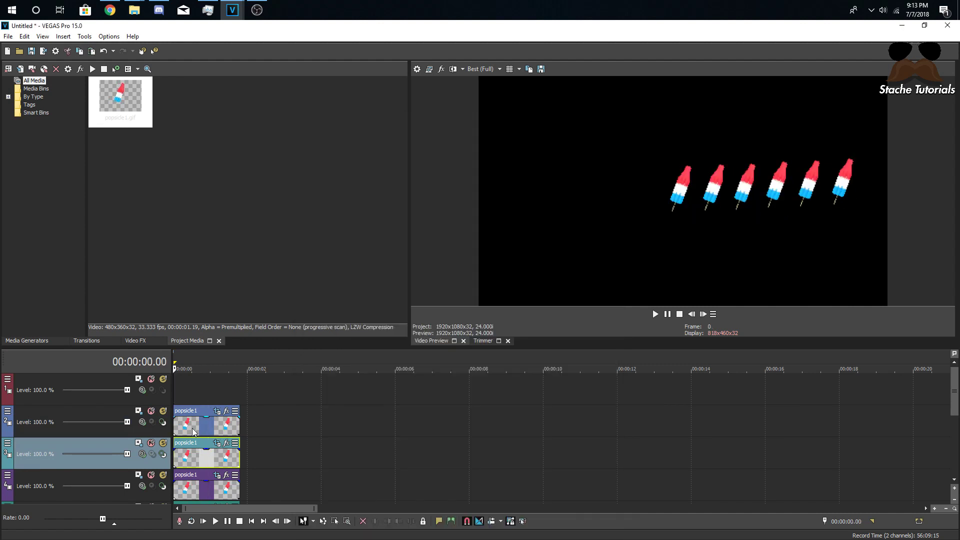
pyautogui.moveTo(192, 428); pyautogui.dragTo(205, 391)
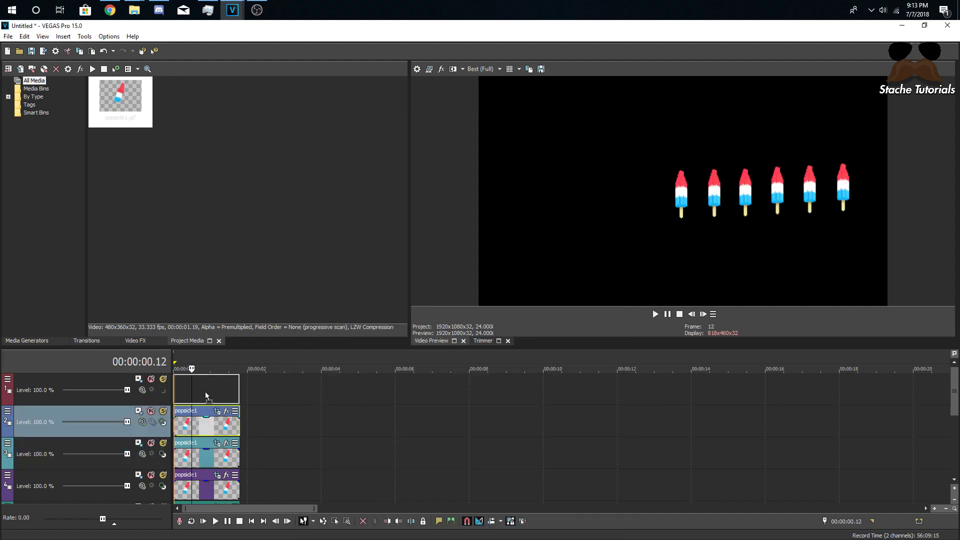
pyautogui.click(217, 378)
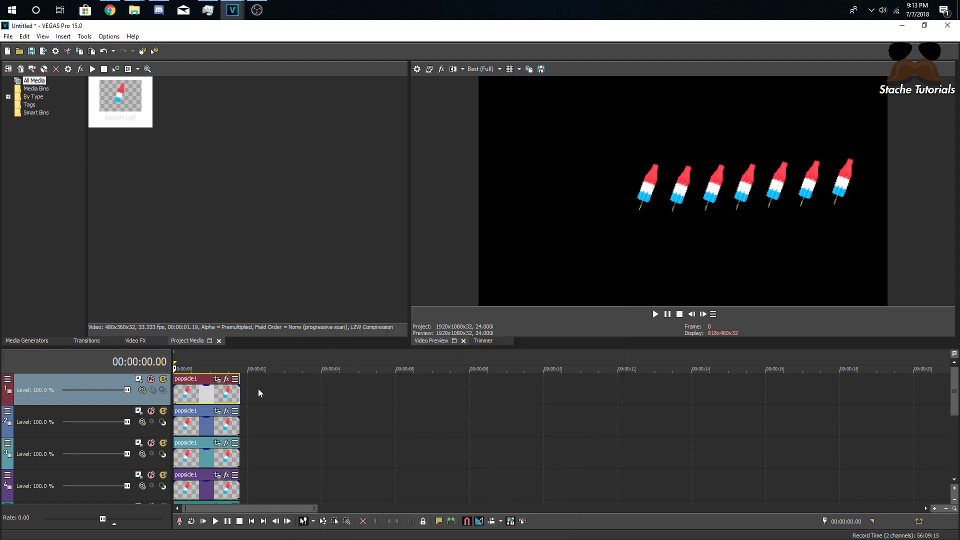
pyautogui.click(229, 427)
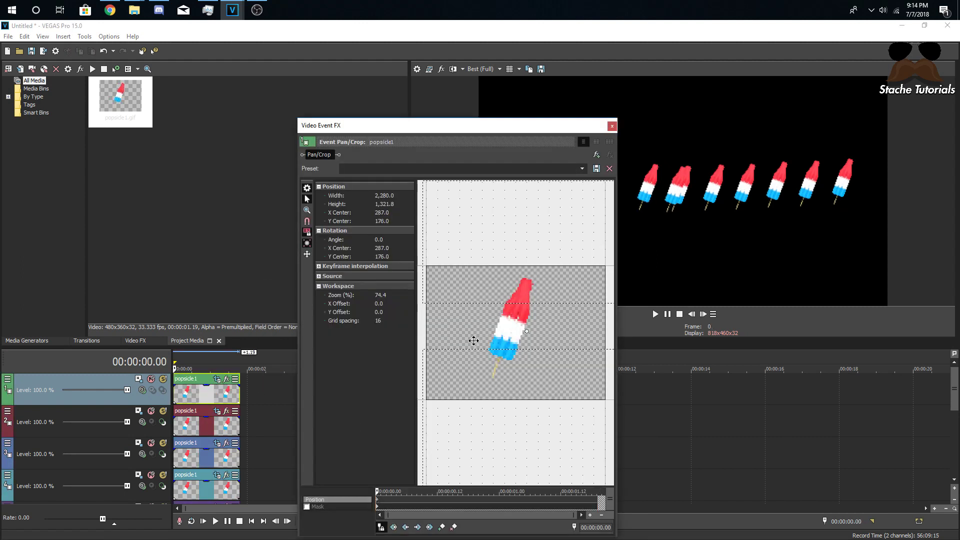
# Step: Offset further copies in Pan/Crop until eleven popsicles line up
pyautogui.moveTo(467, 126); pyautogui.dragTo(281, 120)
pyautogui.moveTo(290, 350); pyautogui.dragTo(349, 313)
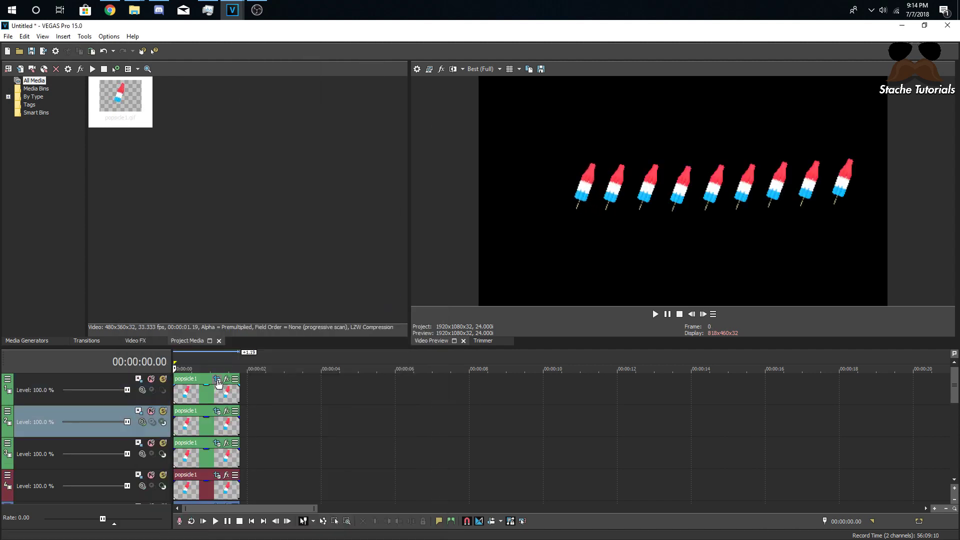
pyautogui.click(218, 384)
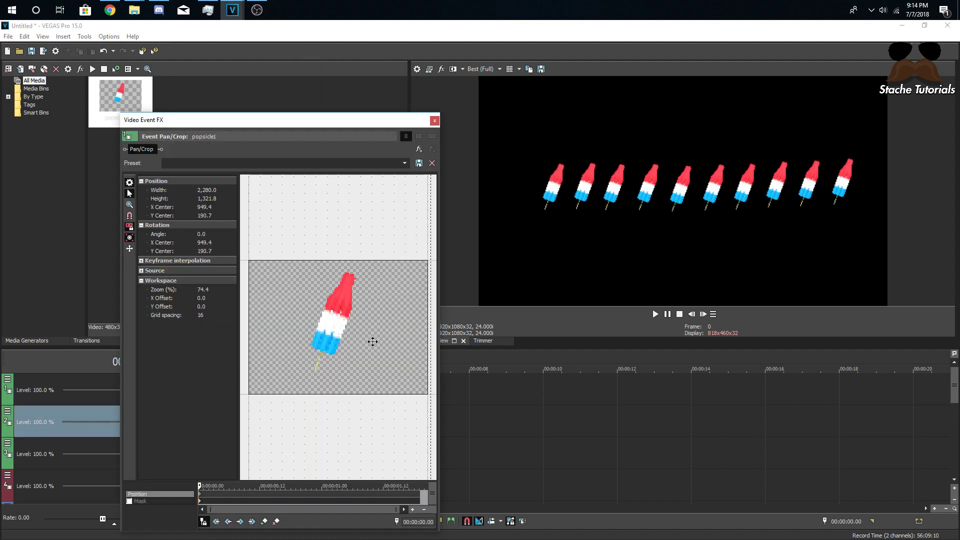
pyautogui.click(238, 391)
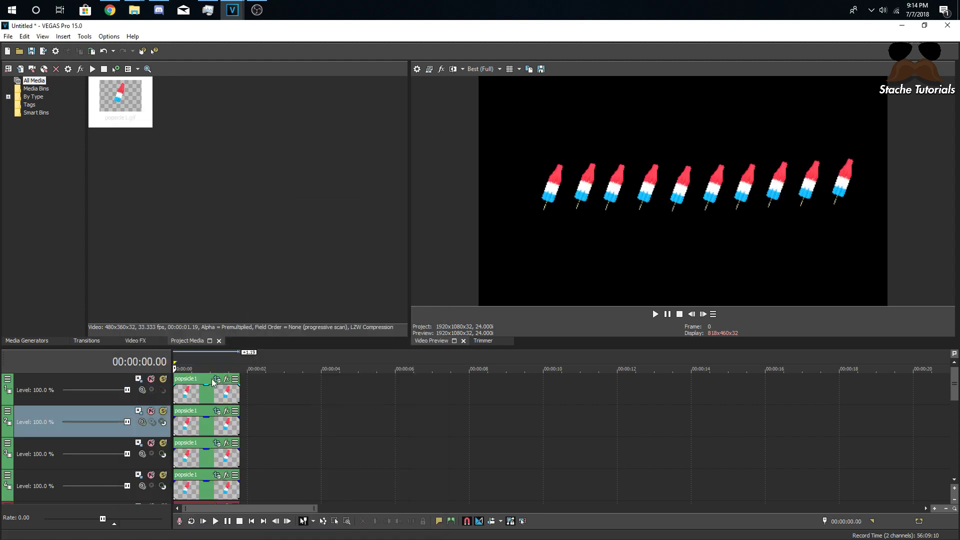
pyautogui.click(217, 411)
pyautogui.moveTo(289, 330); pyautogui.dragTo(353, 333)
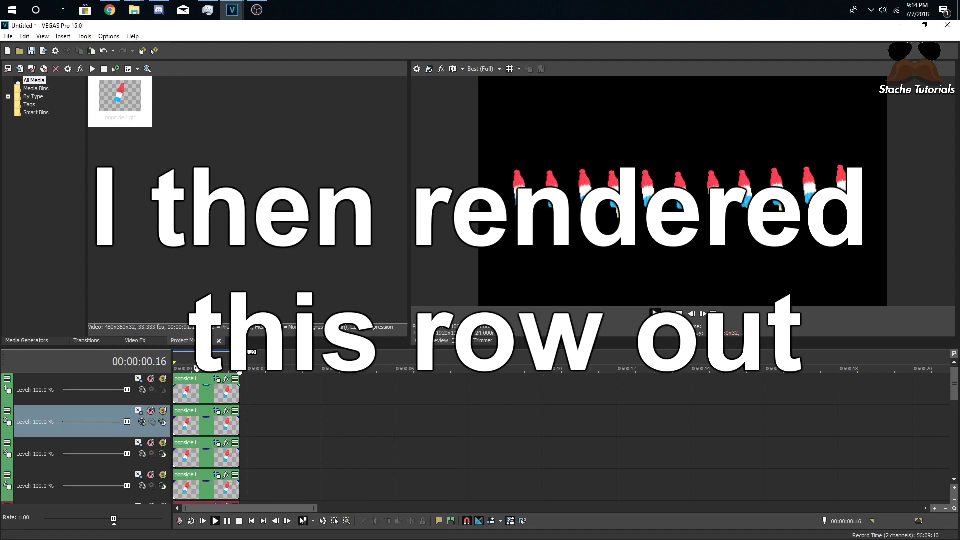
# Step: Select the popsicle range and start Render to New Track with the Sony XAVC 1920x1080 23.976p template
pyautogui.click(248, 364)
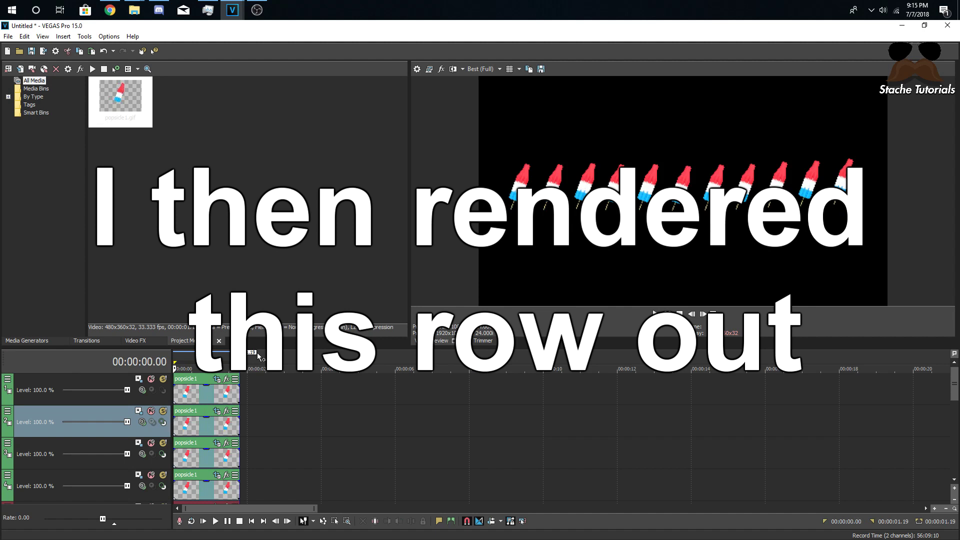
pyautogui.hotkey('ctrl', 'm')
pyautogui.click(38, 122)
pyautogui.click(235, 88)
# Step: Render the row as 'popsi' to a new track, set its compositing mode and lower it in the frame
pyautogui.write('popsicle1')
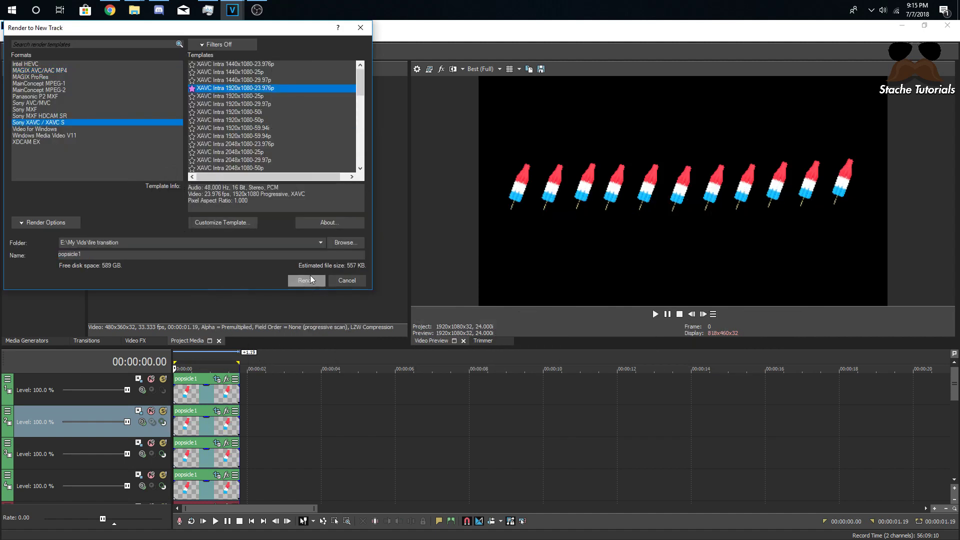
pyautogui.click(310, 278)
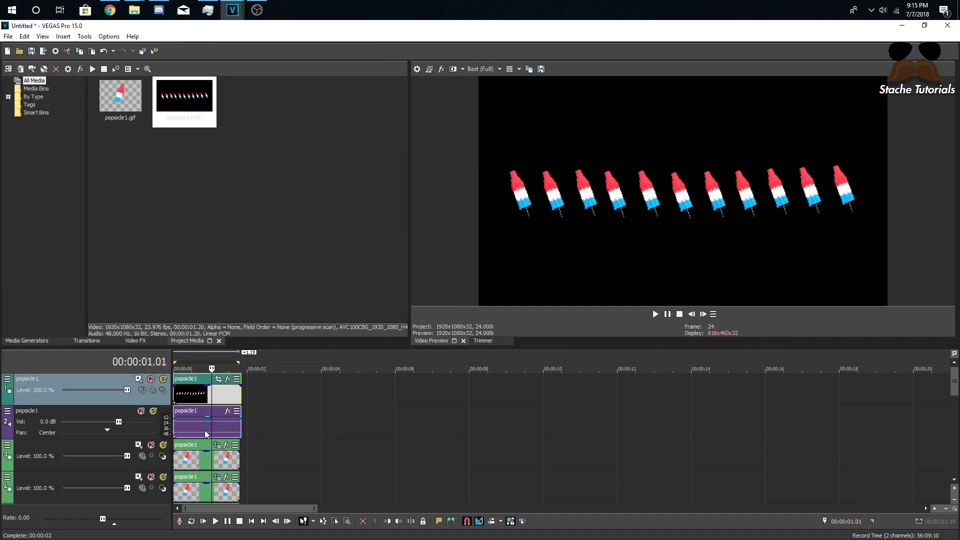
pyautogui.click(142, 390)
pyautogui.click(167, 256)
pyautogui.click(217, 379)
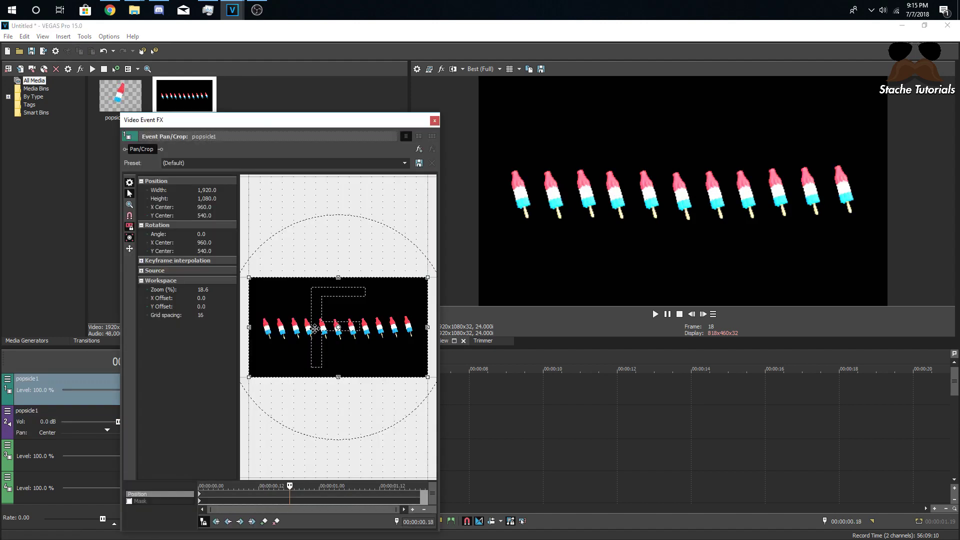
pyautogui.moveTo(340, 318)
pyautogui.mouseDown()
pyautogui.moveTo(343, 349)
pyautogui.moveTo(342, 320)
pyautogui.mouseUp()
pyautogui.click(434, 120)
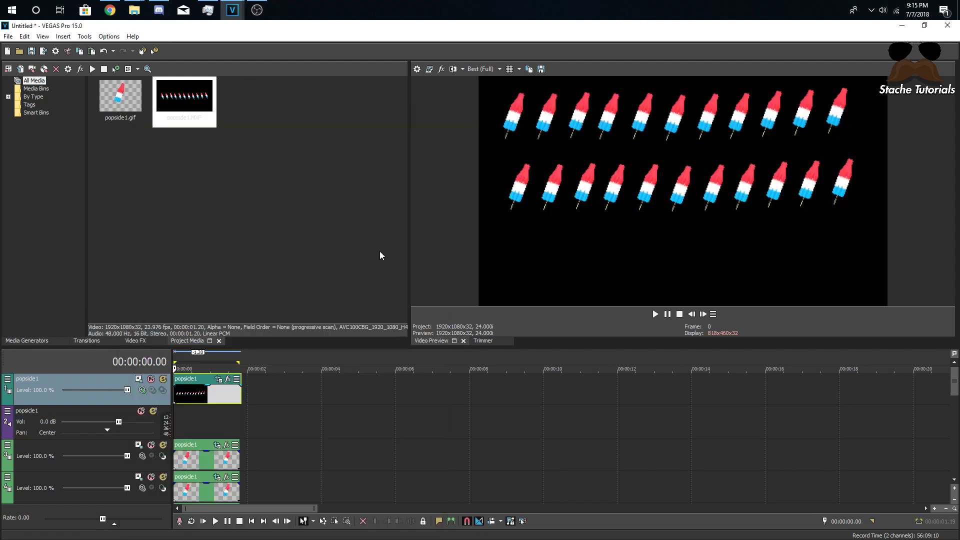
pyautogui.click(229, 398)
# Step: Duplicate the row, raise the copy into a second row, and render both as 'posicle'
pyautogui.rightClick(235, 401)
pyautogui.click(244, 354)
pyautogui.click(218, 378)
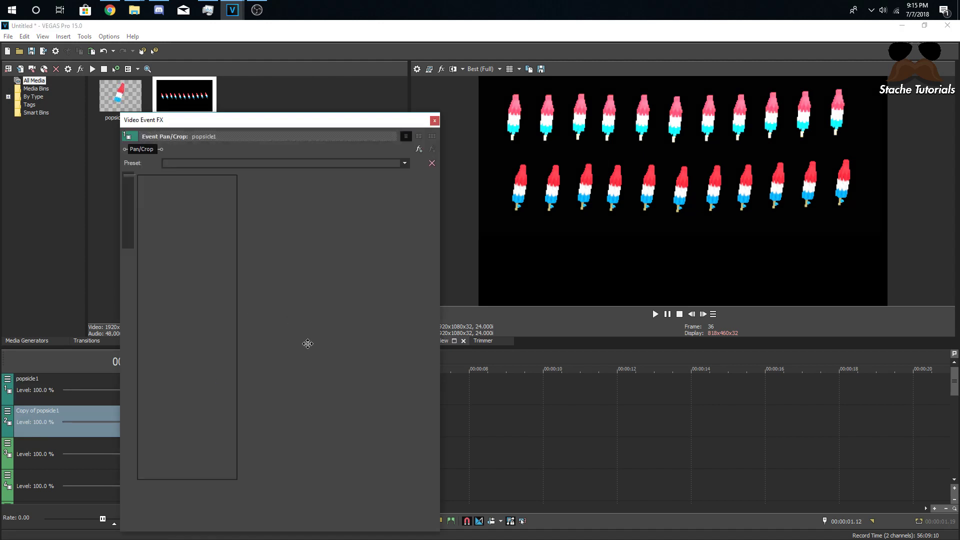
pyautogui.moveTo(321, 291); pyautogui.dragTo(320, 275)
pyautogui.click(434, 121)
pyautogui.hotkey('ctrl', 'm')
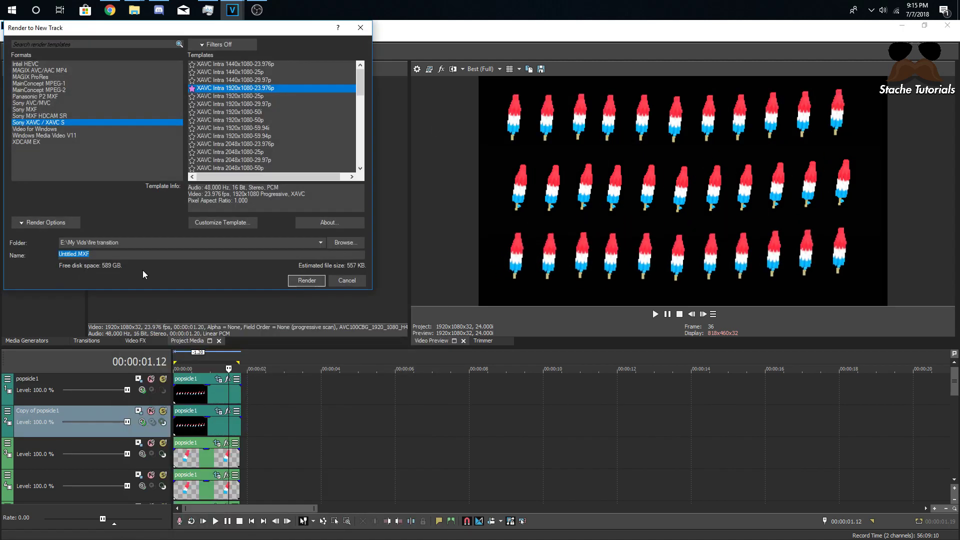
pyautogui.write('posicle done')
pyautogui.click(304, 280)
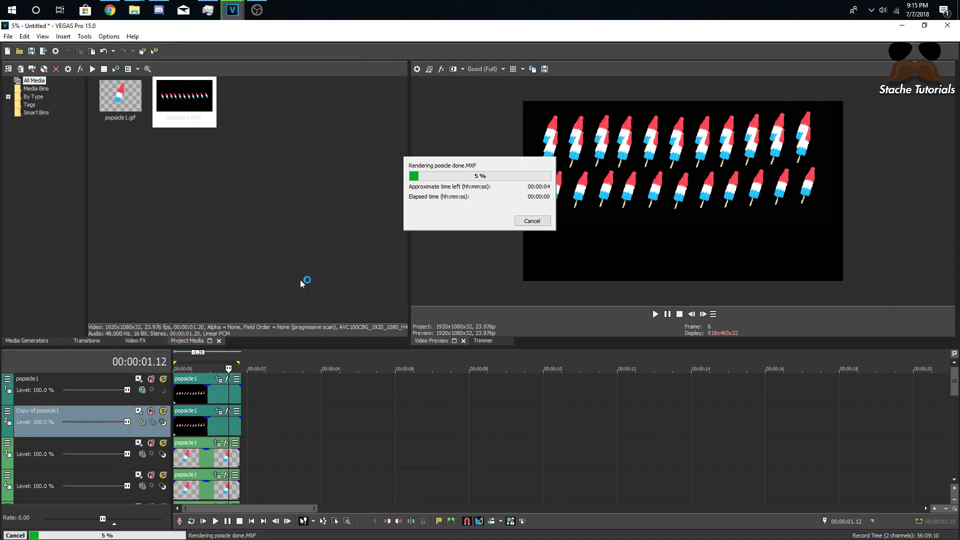
# Step: Add a third row above and render the three-row grid as 'popsicledone'
pyautogui.rightClick(221, 378)
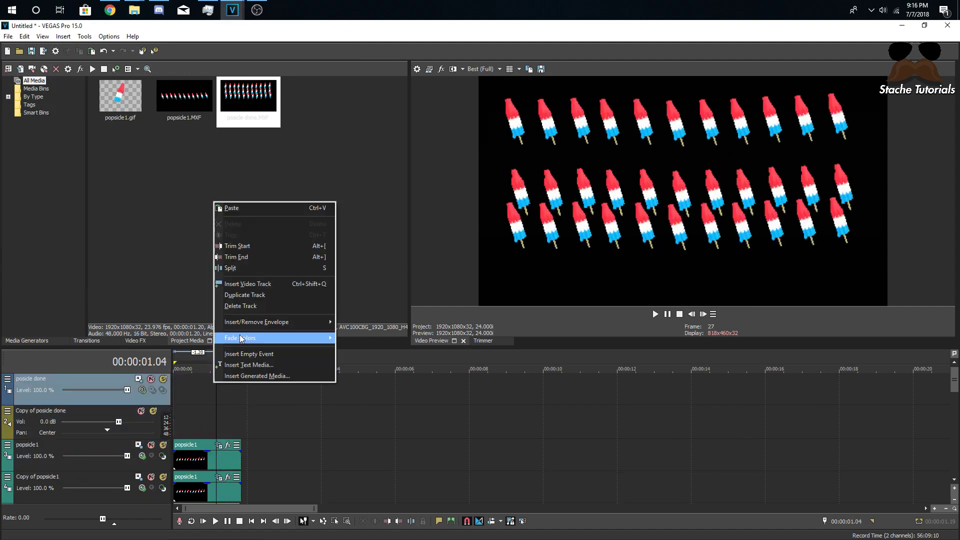
pyautogui.click(240, 337)
pyautogui.click(218, 378)
pyautogui.click(434, 121)
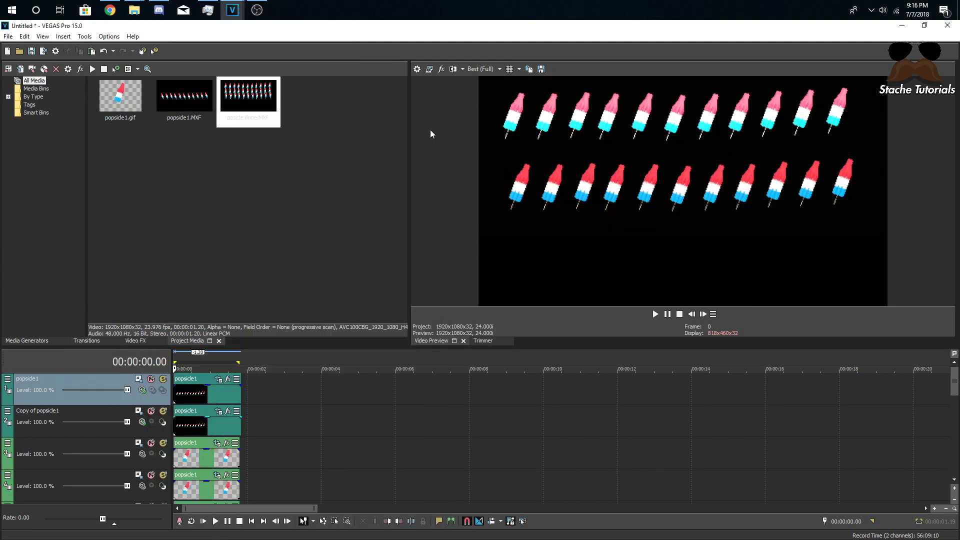
pyautogui.click(224, 380)
pyautogui.moveTo(251, 448); pyautogui.dragTo(250, 387)
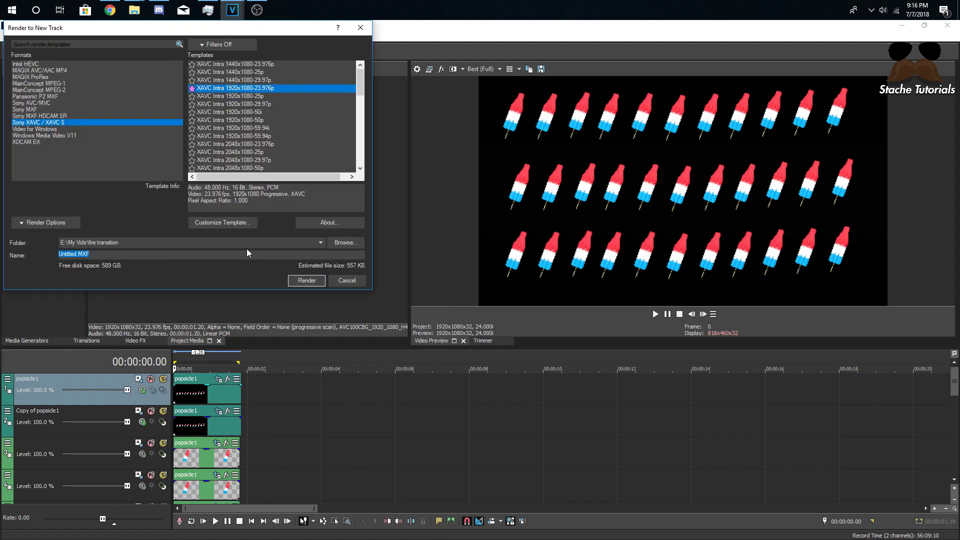
pyautogui.write('popsicledone')
pyautogui.click(302, 276)
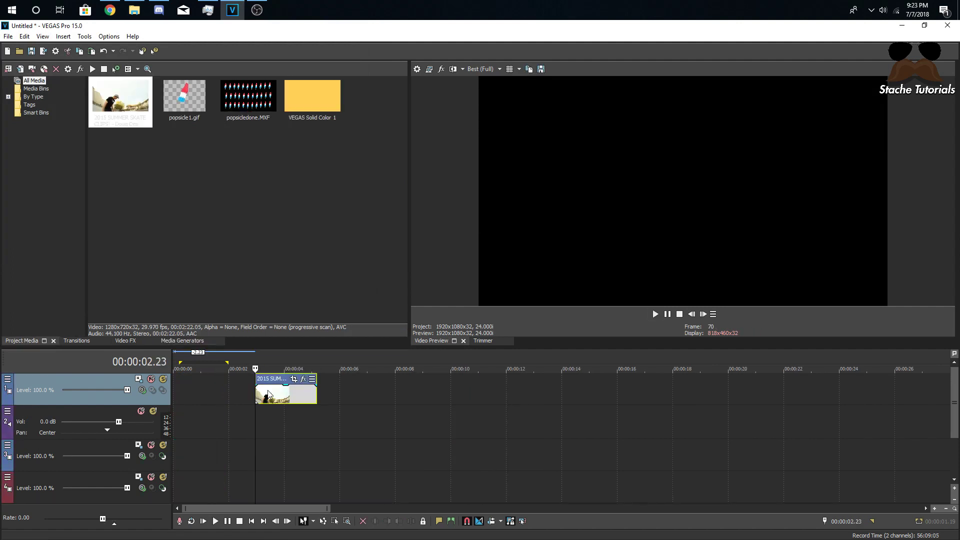
# Step: Place popsicledone.MXF on the timeline and play it back
pyautogui.click(269, 395)
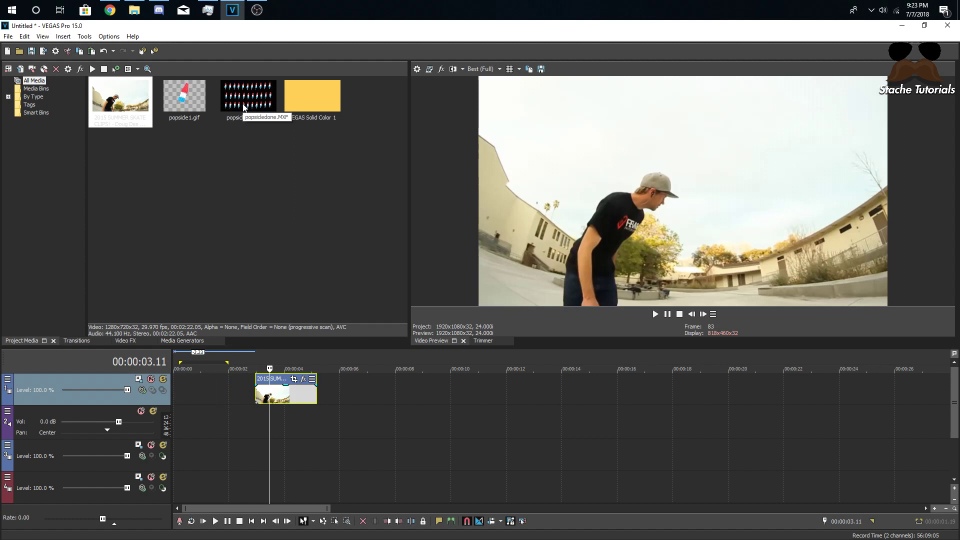
pyautogui.moveTo(244, 106); pyautogui.dragTo(385, 422)
pyautogui.click(391, 389)
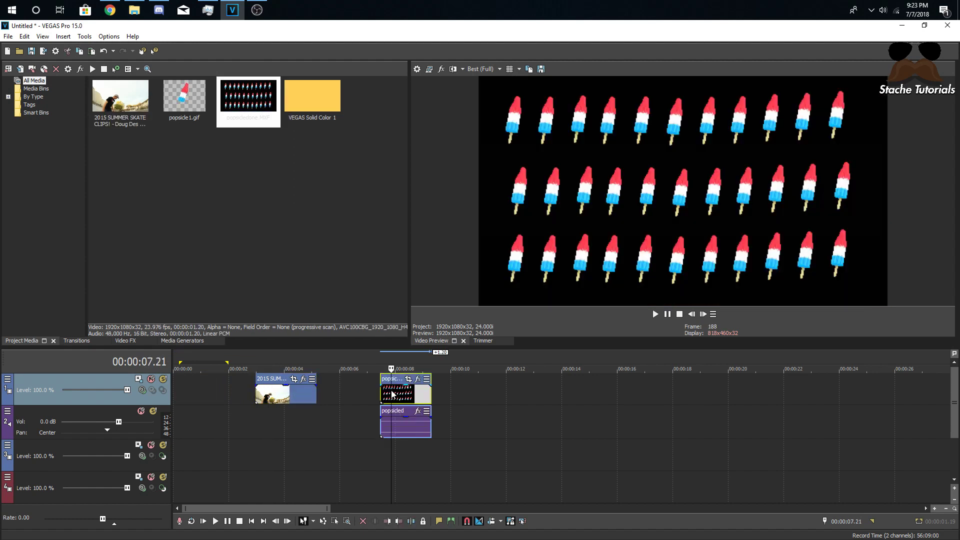
pyautogui.press('space')
pyautogui.press('space')
# Step: Shift the skate clip later and delete only the popsicle's audio event
pyautogui.moveTo(285, 378); pyautogui.dragTo(295, 395)
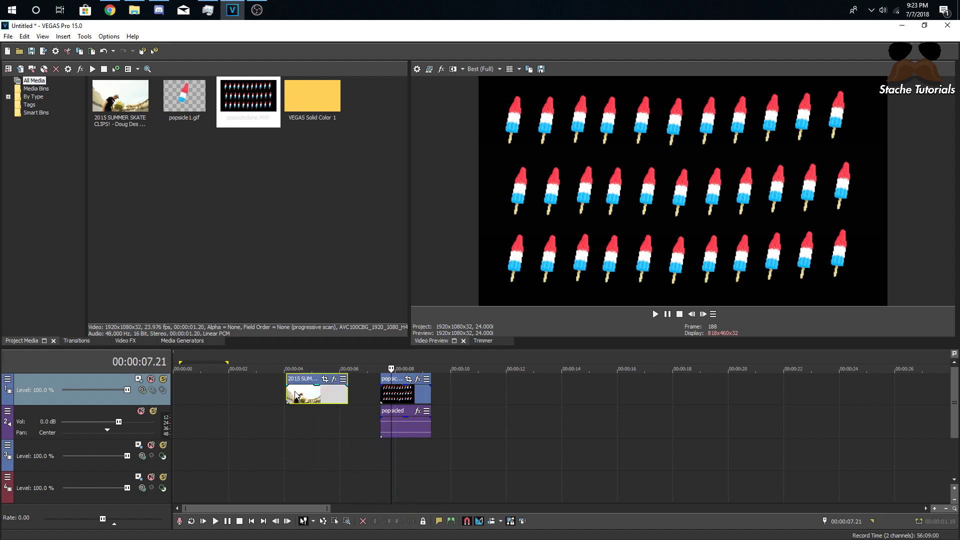
pyautogui.click(396, 418)
pyautogui.press('Delete')
pyautogui.hotkey('ctrl', 'z')
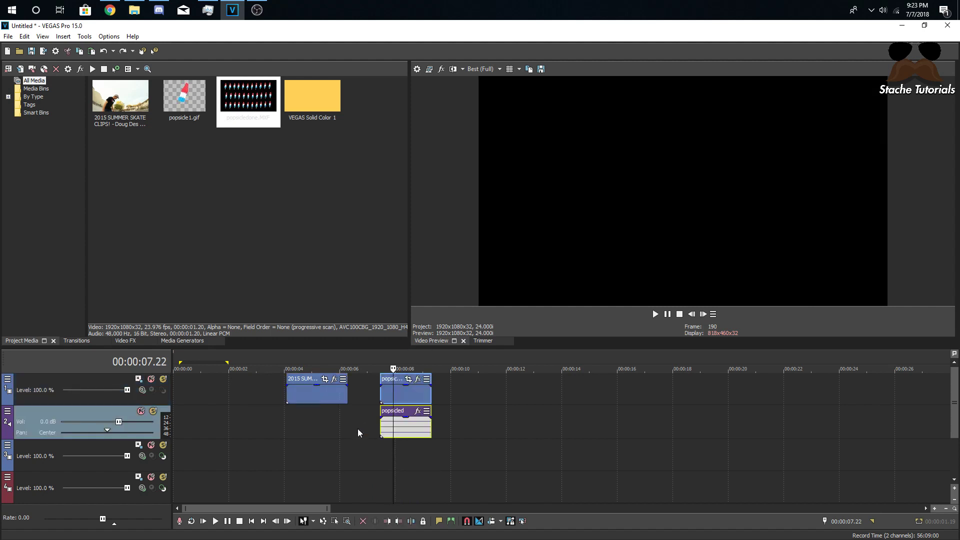
pyautogui.click(394, 434)
pyautogui.press('Delete')
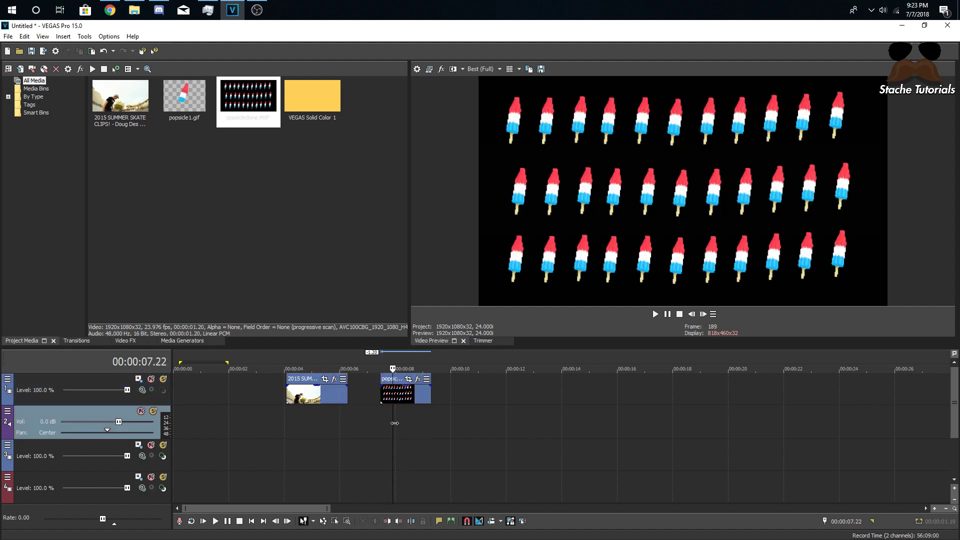
# Step: Move the skate clip to track 3 beneath the popsicle grid and delete the empty audio track
pyautogui.moveTo(323, 399); pyautogui.dragTo(329, 453)
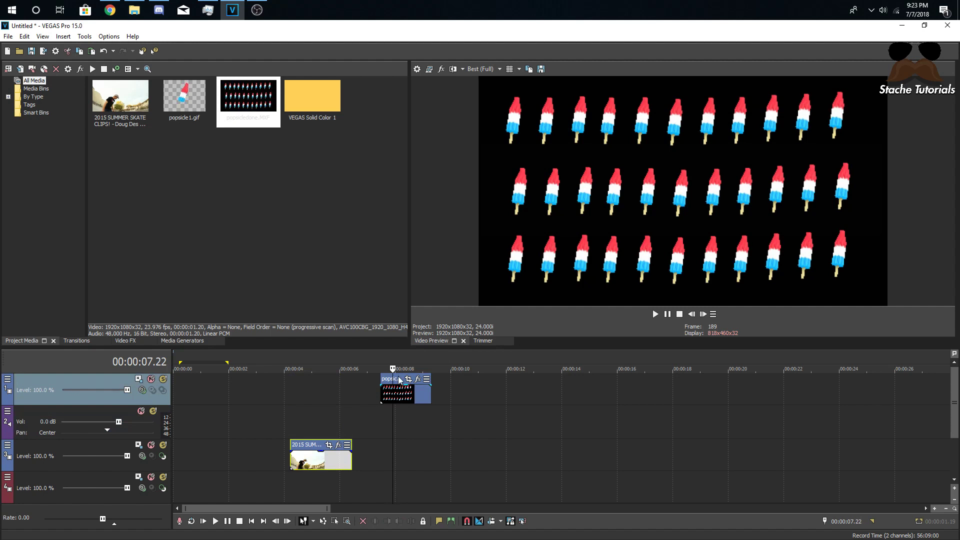
pyautogui.moveTo(396, 395); pyautogui.dragTo(317, 405)
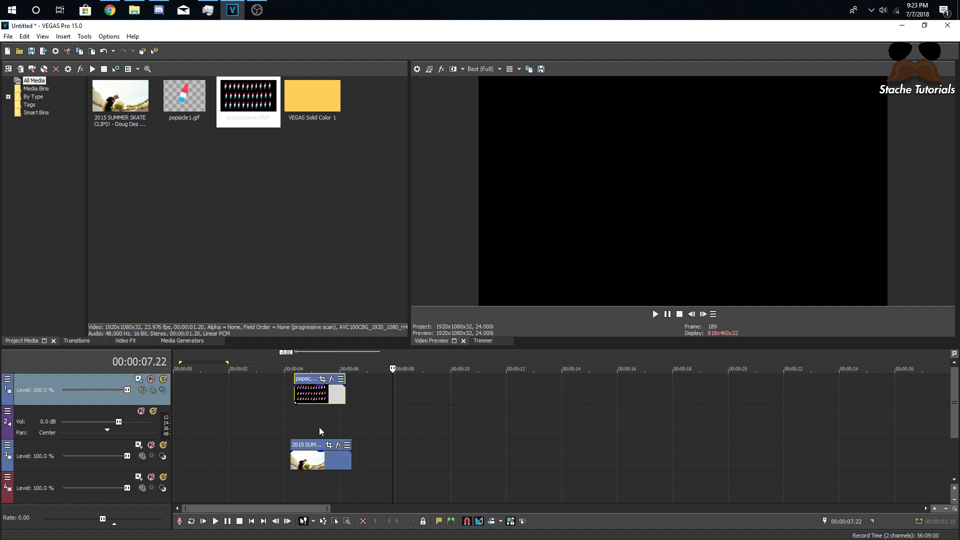
pyautogui.rightClick(319, 427)
pyautogui.click(345, 344)
pyautogui.click(306, 425)
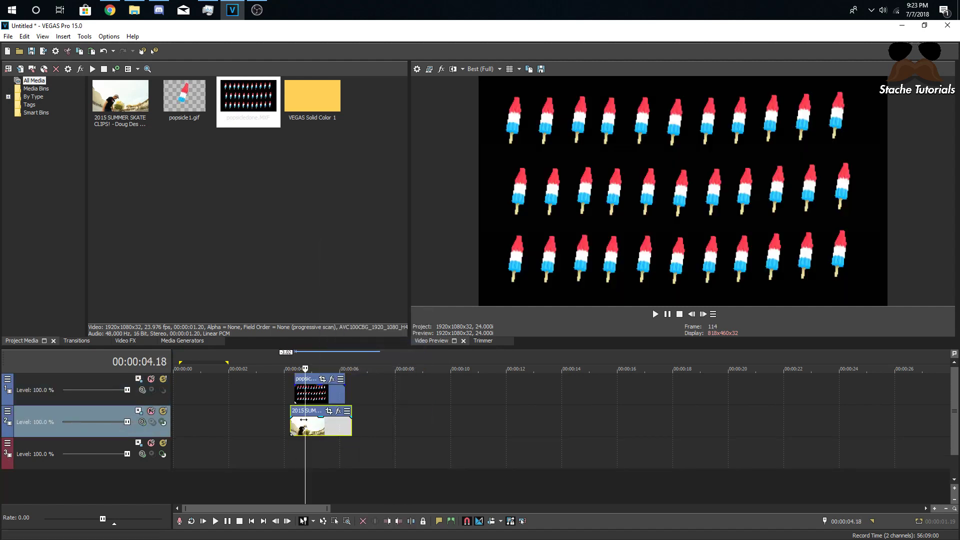
pyautogui.click(318, 393)
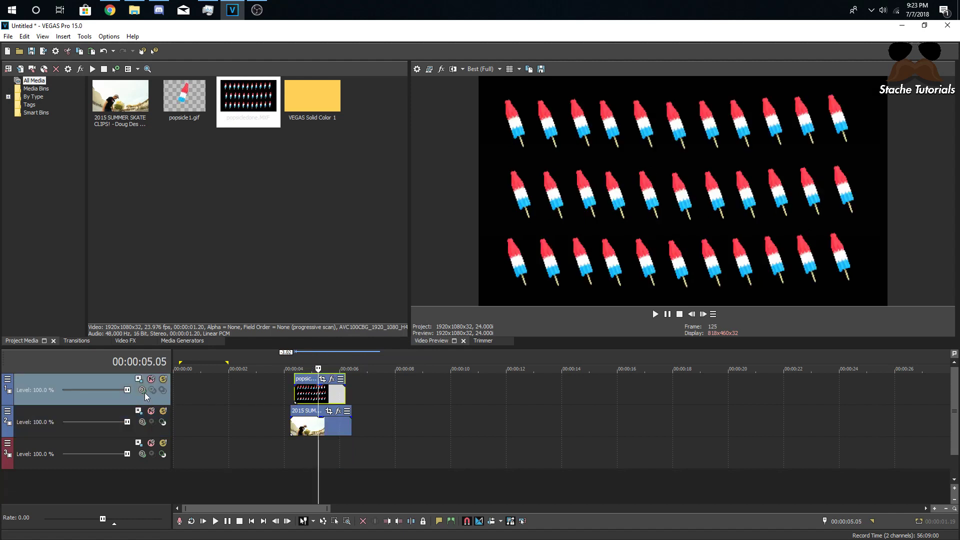
pyautogui.click(145, 392)
pyautogui.click(173, 250)
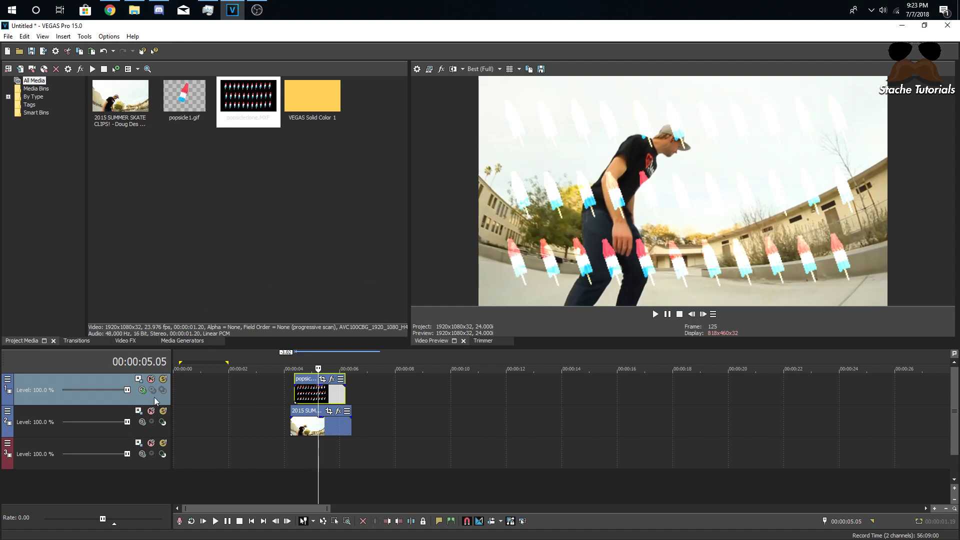
pyautogui.click(142, 391)
pyautogui.click(162, 265)
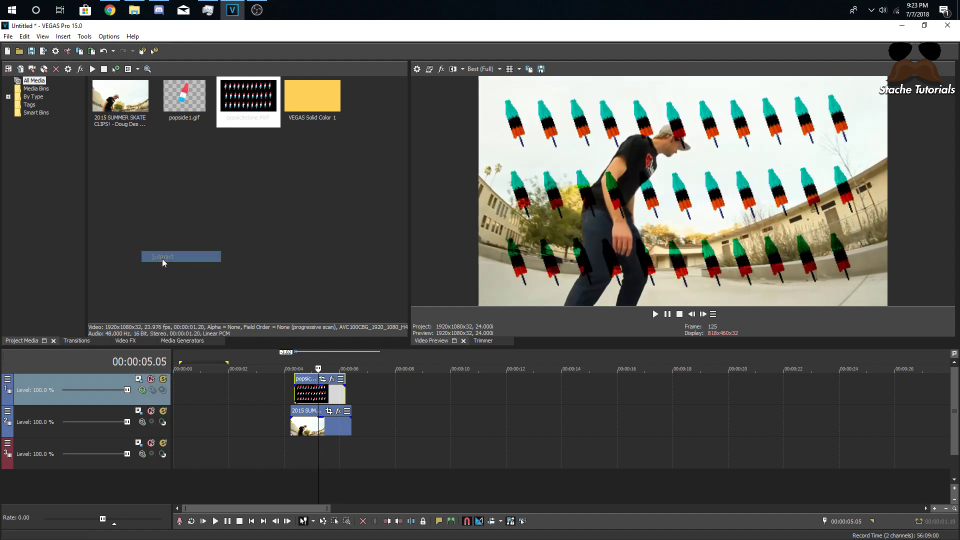
pyautogui.click(142, 390)
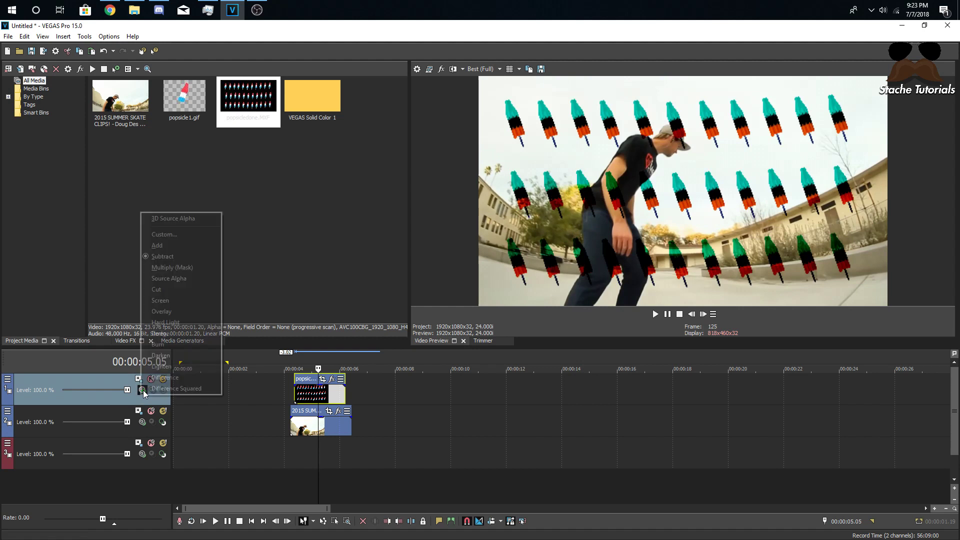
pyautogui.click(202, 270)
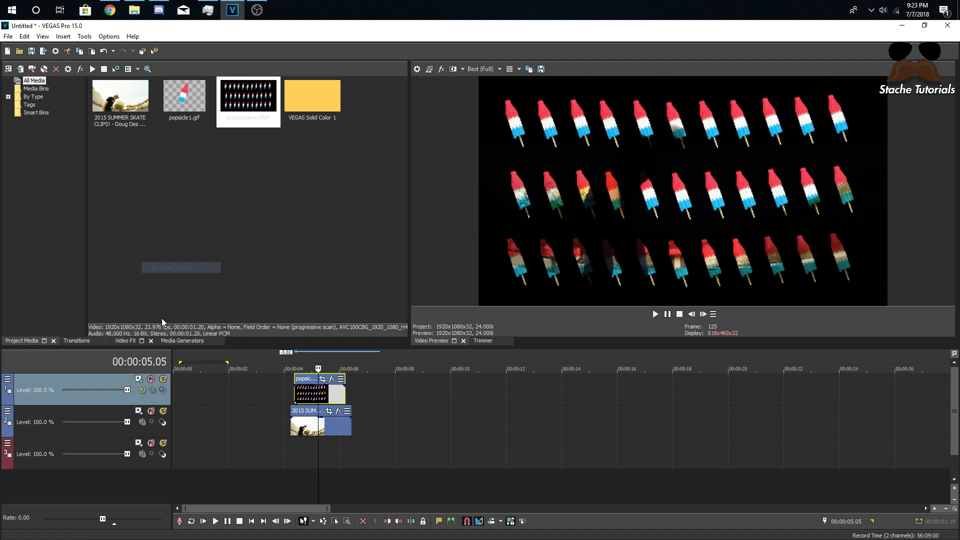
pyautogui.click(143, 391)
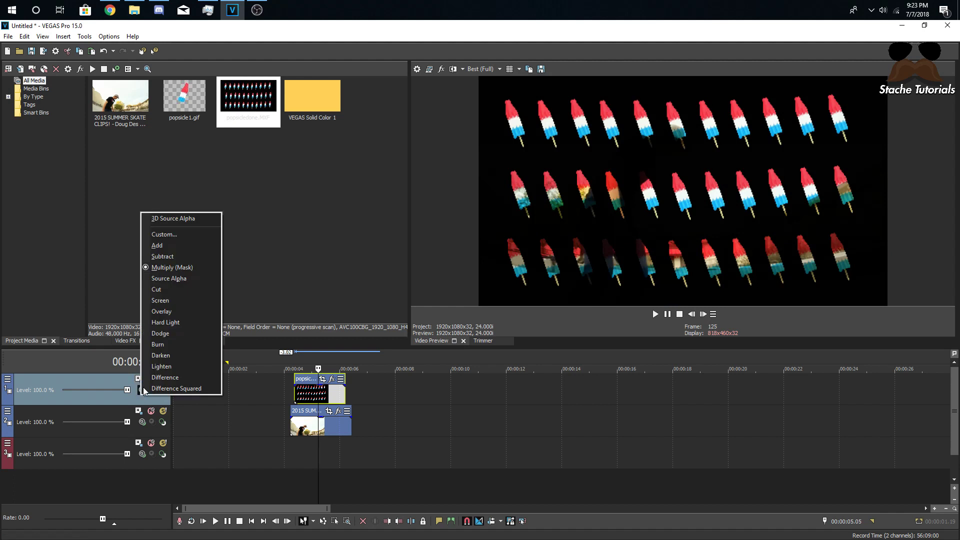
pyautogui.click(167, 236)
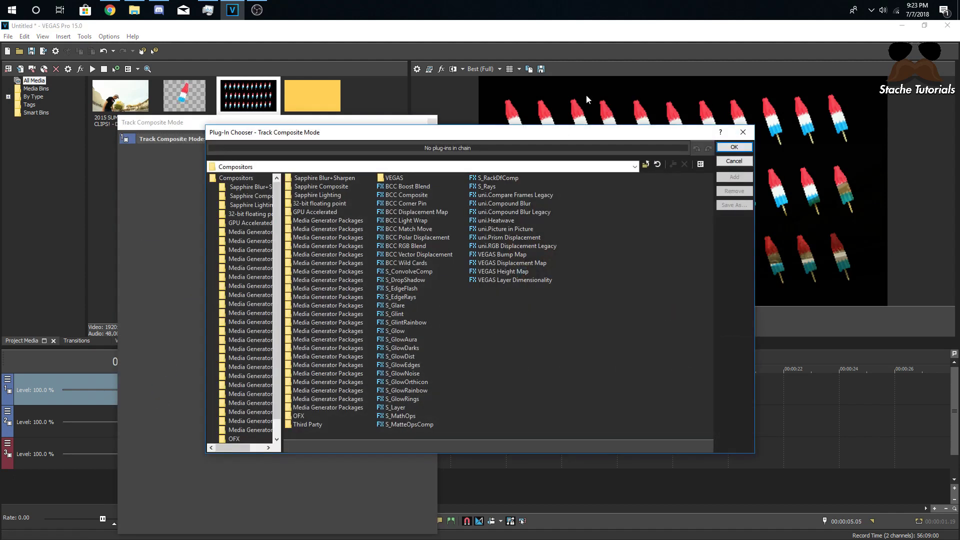
pyautogui.click(730, 134)
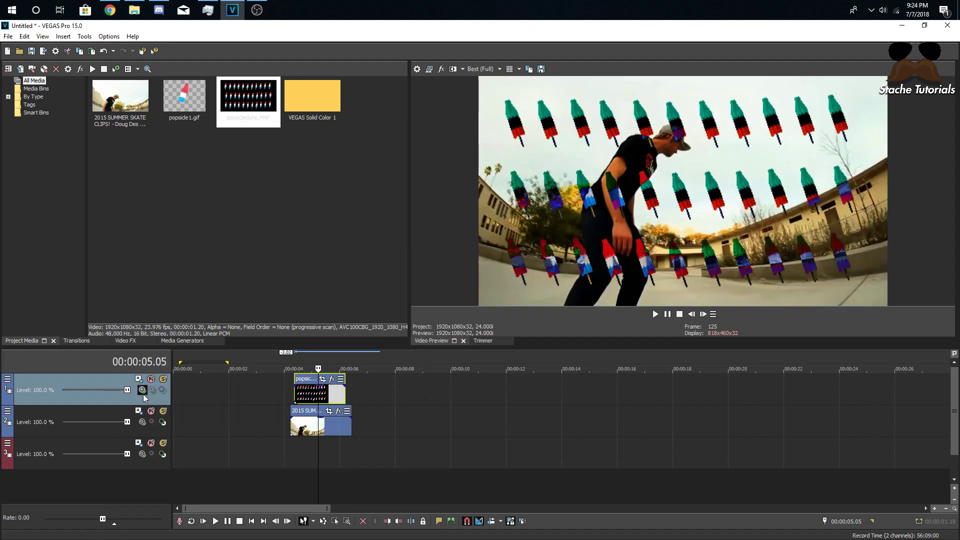
pyautogui.click(143, 394)
pyautogui.click(169, 277)
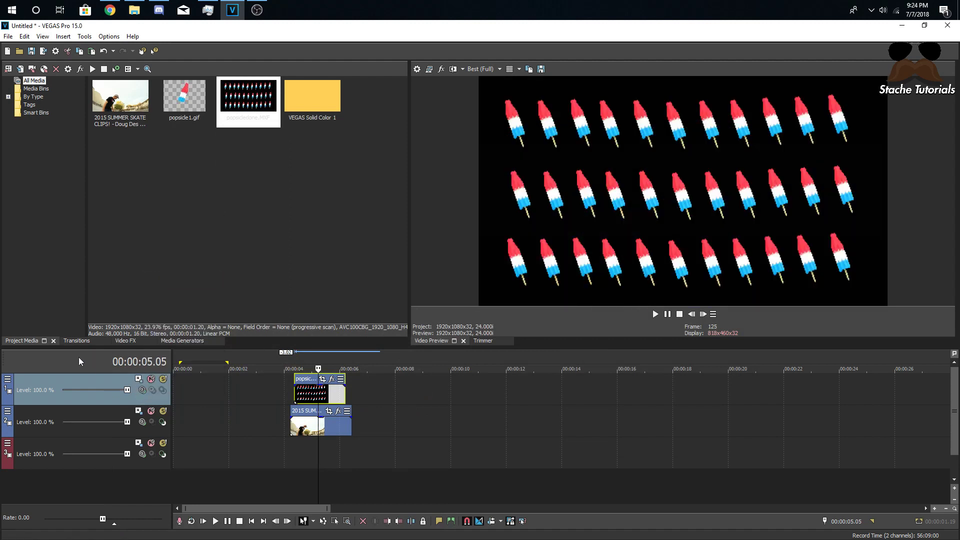
# Step: Search Video FX for 'chroma' and apply Chroma Keyer to the popsicle clip
pyautogui.click(125, 341)
pyautogui.click(27, 70)
pyautogui.write('c')
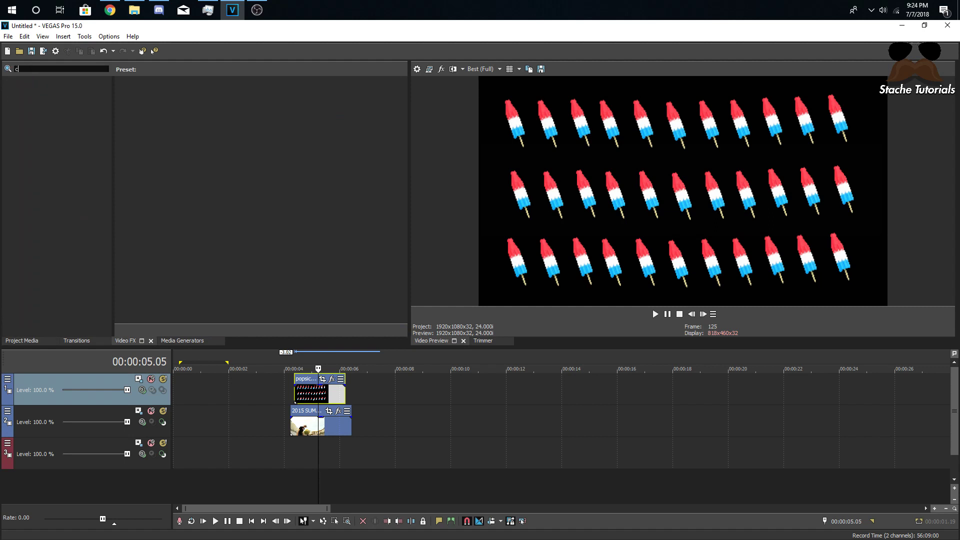
pyautogui.write('h')
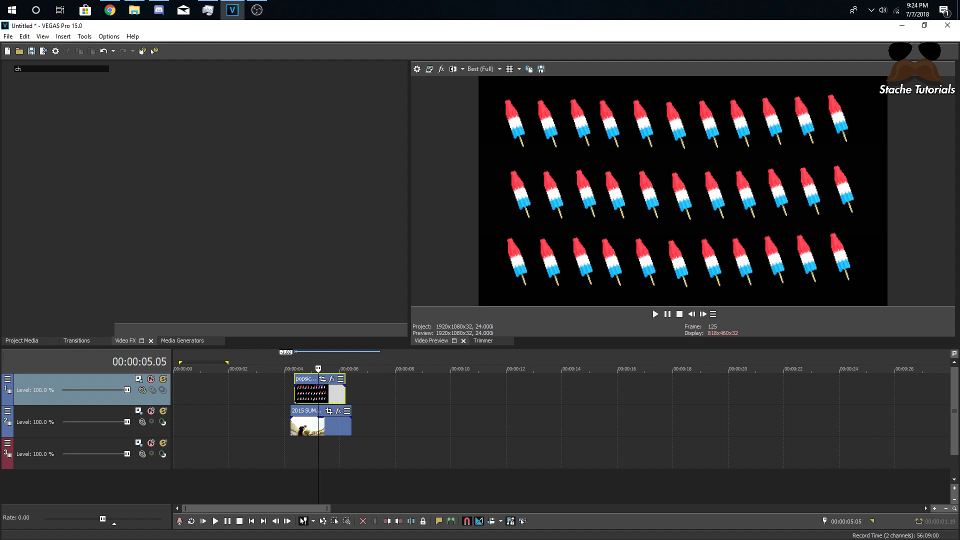
pyautogui.write('roma')
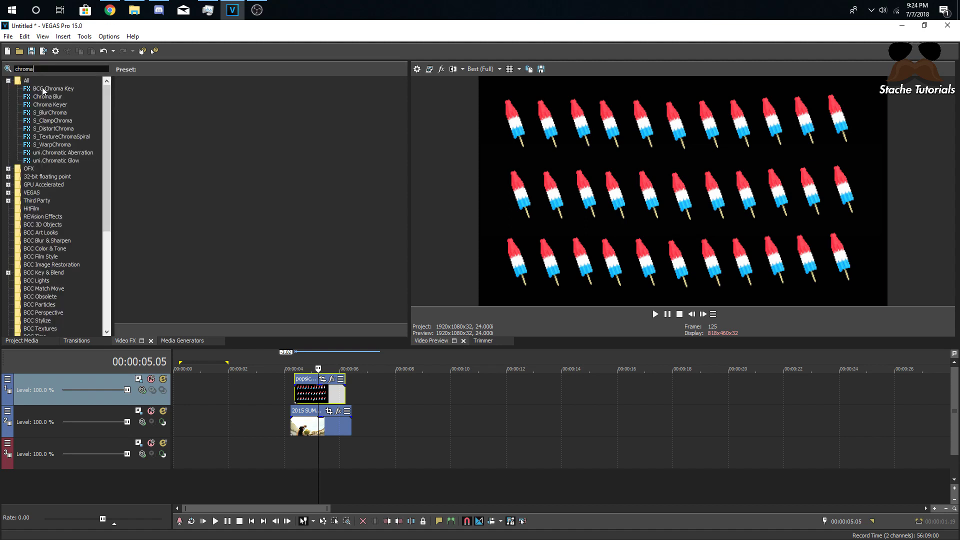
pyautogui.moveTo(52, 106); pyautogui.dragTo(322, 403)
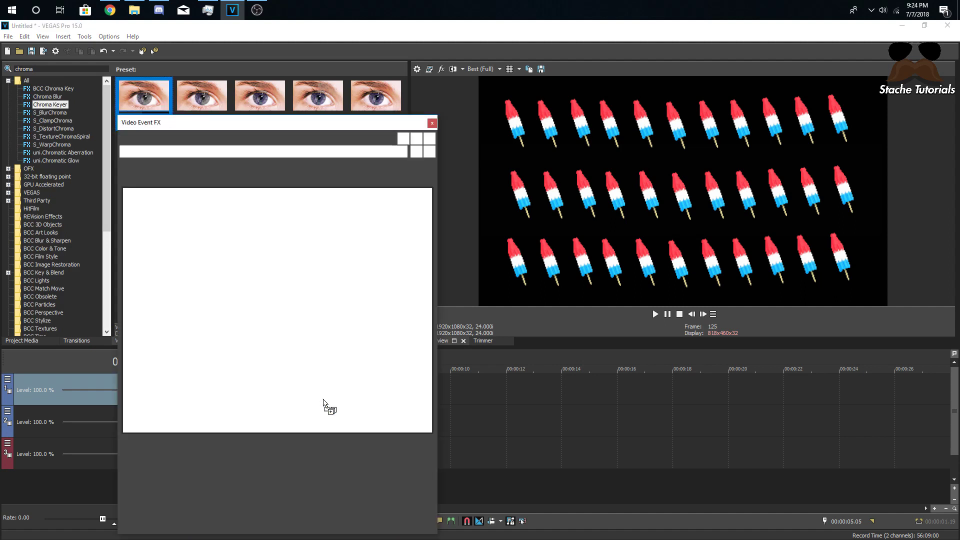
# Step: Set the key colour to black, lower the high threshold and set the low threshold to 0.082
pyautogui.click(204, 198)
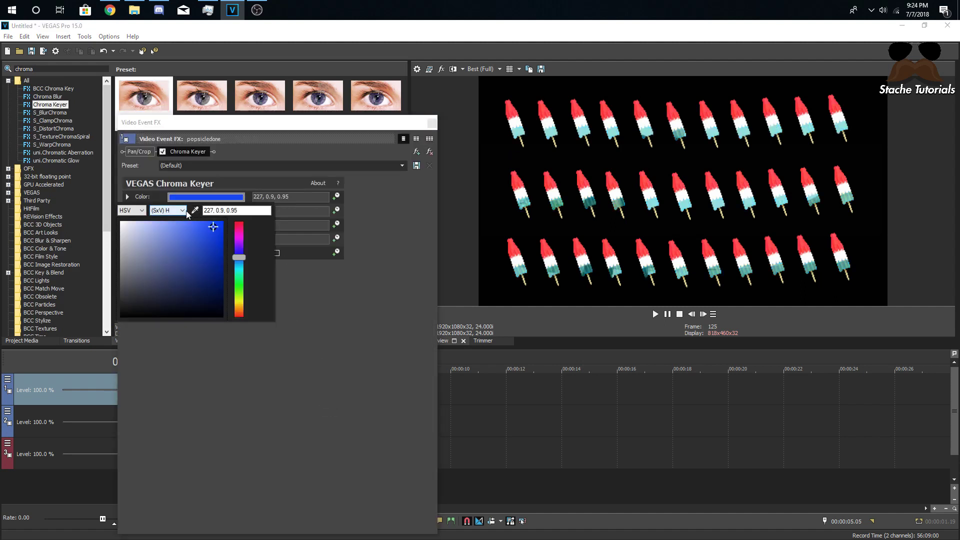
pyautogui.moveTo(213, 228); pyautogui.dragTo(216, 317)
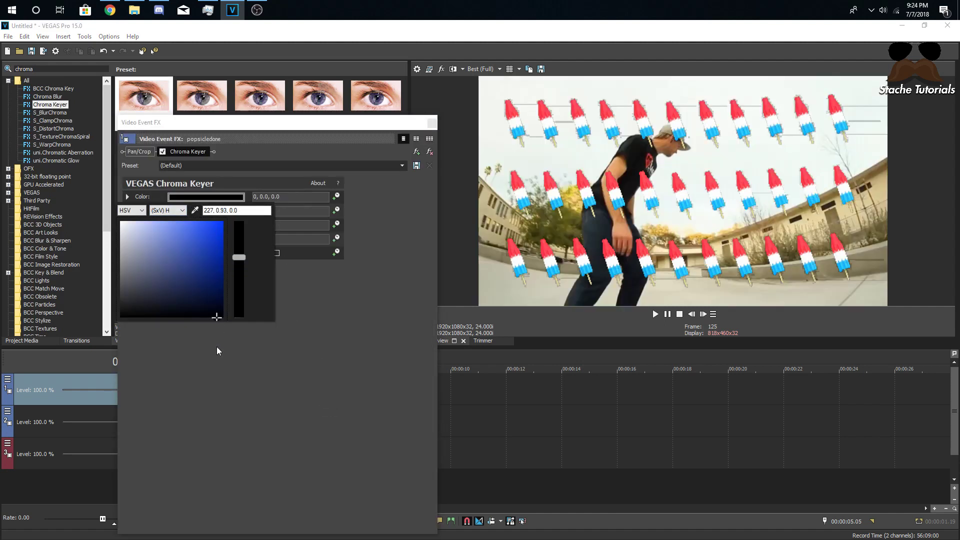
pyautogui.click(277, 129)
pyautogui.moveTo(244, 227); pyautogui.dragTo(290, 232)
pyautogui.moveTo(171, 211); pyautogui.dragTo(189, 216)
pyautogui.click(432, 123)
# Step: Preview the keyed composite from 00:00:04.09 and 00:00:05.01
pyautogui.press('space')
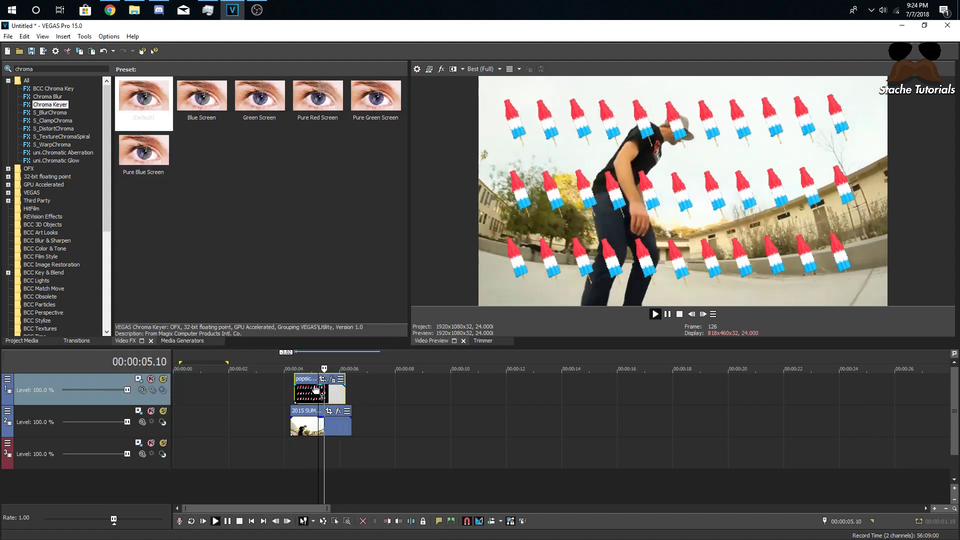
pyautogui.press('space')
pyautogui.click(295, 403)
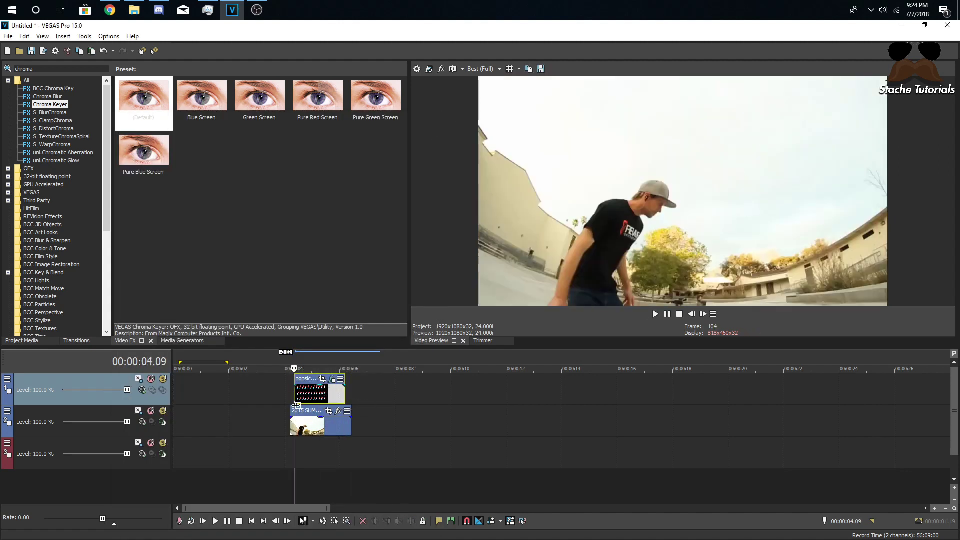
pyautogui.press('space')
pyautogui.press('space')
pyautogui.press('space')
pyautogui.press('space')
pyautogui.click(313, 403)
pyautogui.press('space')
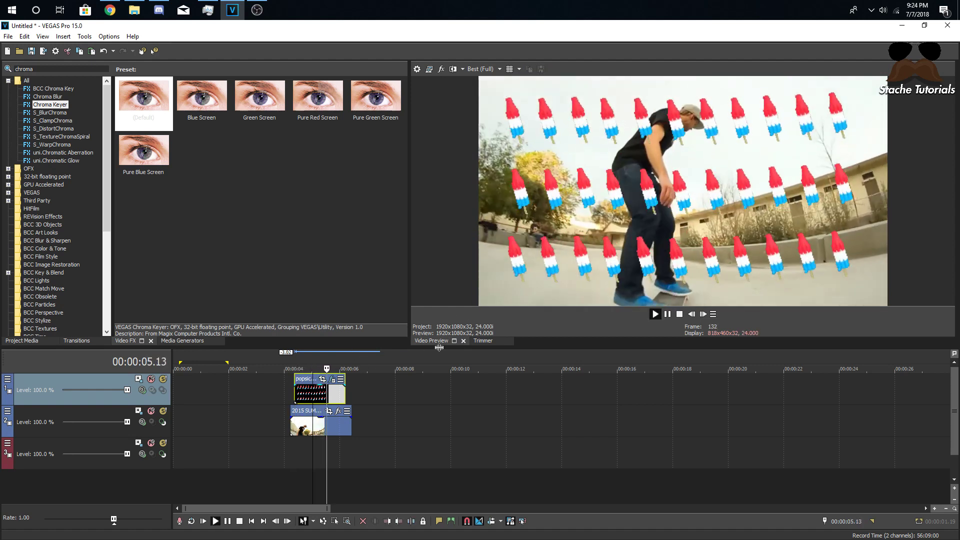
pyautogui.press('space')
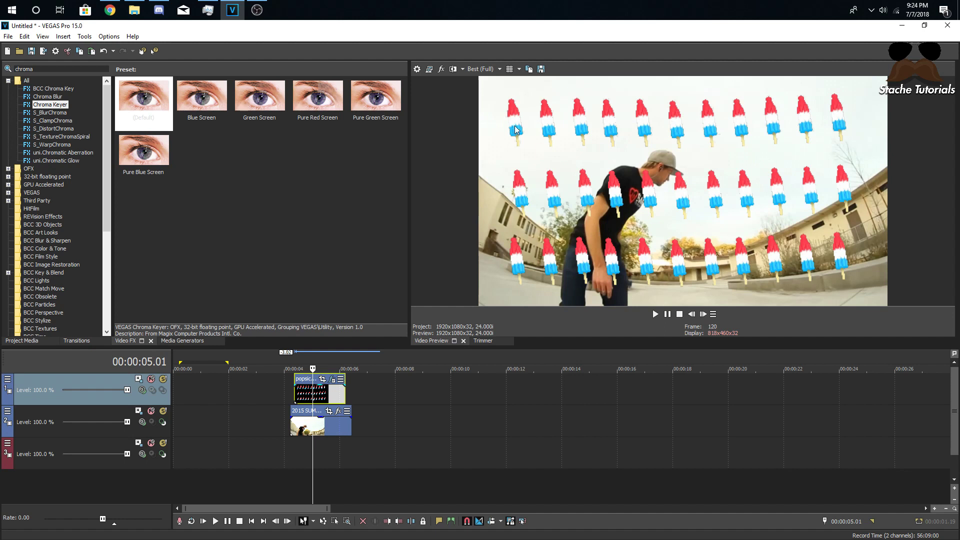
pyautogui.click(322, 378)
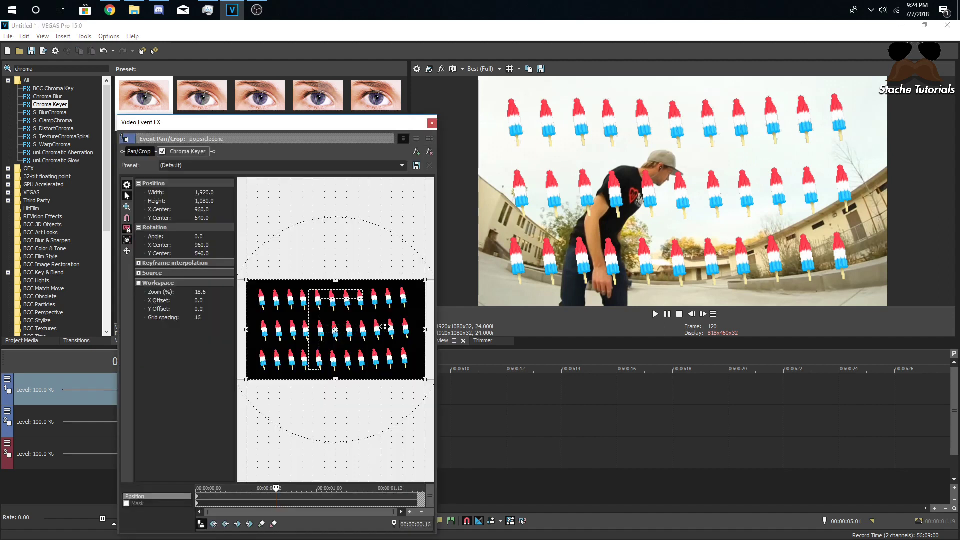
# Step: Resize the popsicle grid's Pan/Crop frame to 1680 × 945 and return to the first keyframe
pyautogui.moveTo(420, 284); pyautogui.dragTo(408, 293)
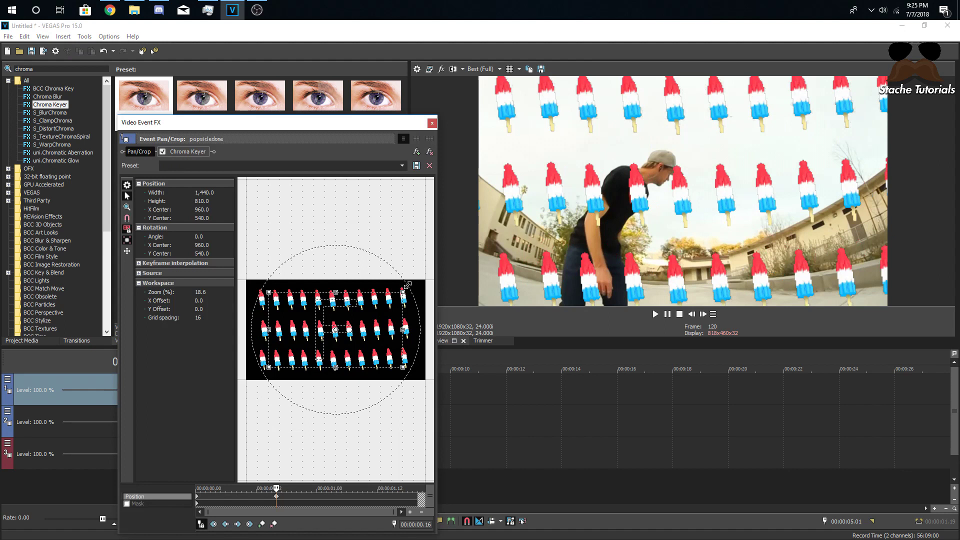
pyautogui.moveTo(408, 285); pyautogui.dragTo(411, 285)
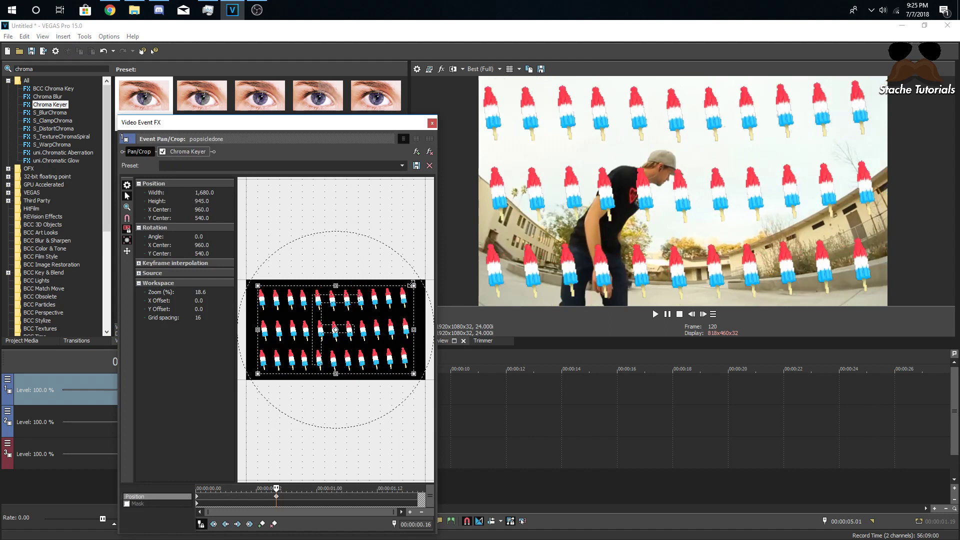
pyautogui.click(198, 500)
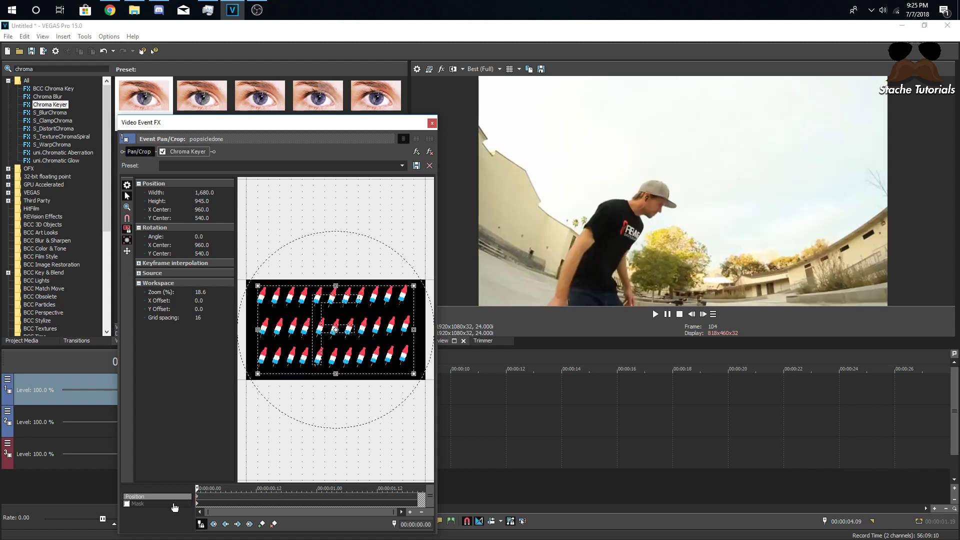
pyautogui.click(432, 123)
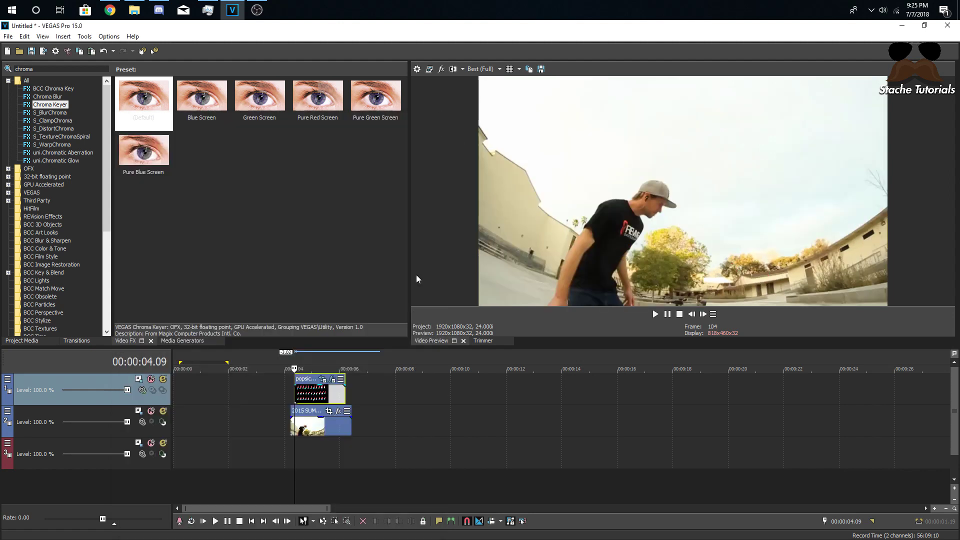
pyautogui.click(313, 397)
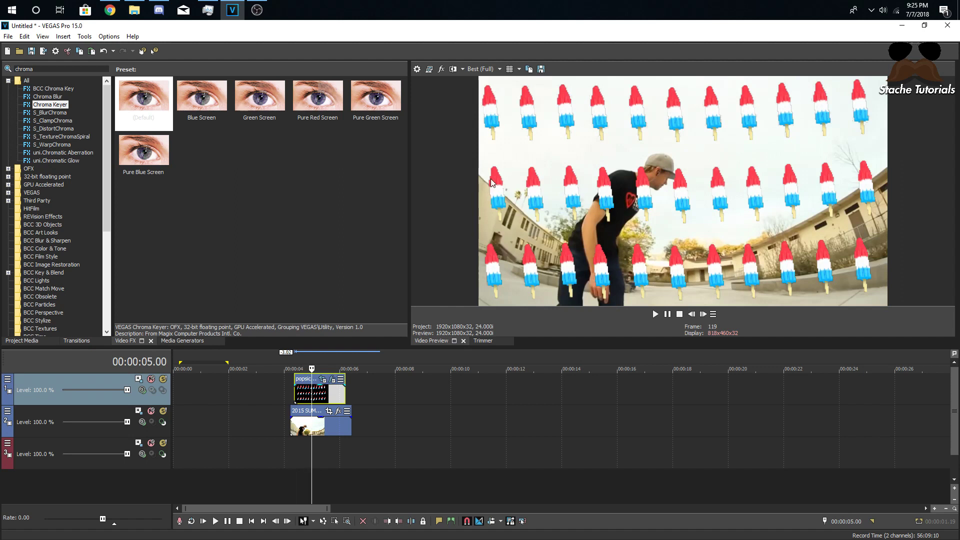
# Step: Insert a new video track at the top of the timeline
pyautogui.rightClick(357, 395)
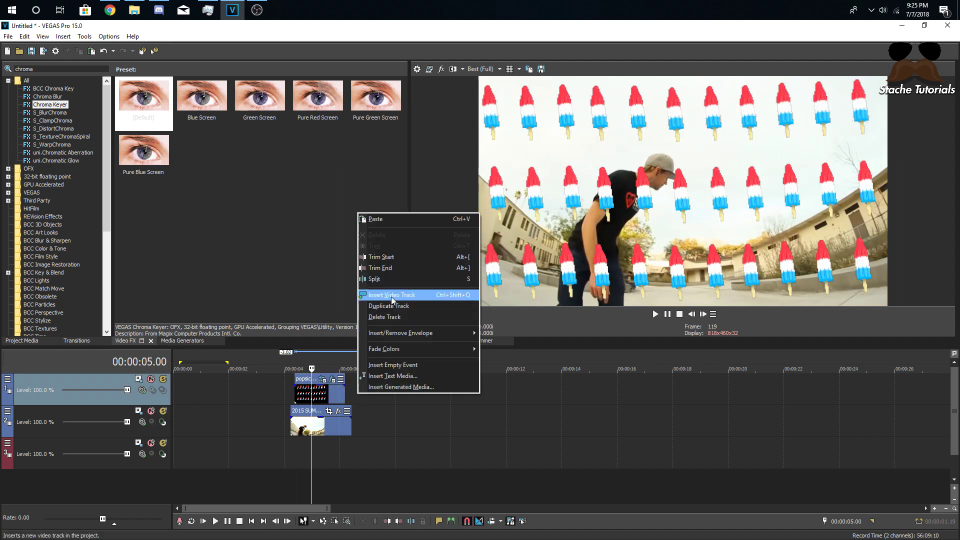
pyautogui.click(397, 409)
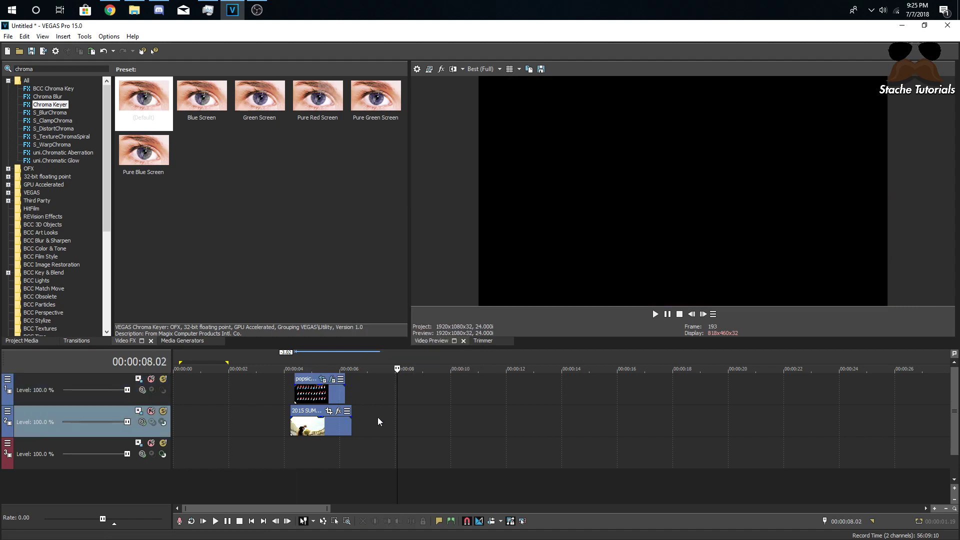
pyautogui.rightClick(365, 385)
pyautogui.click(389, 286)
# Step: Copy the skate clip onto the new top track and apply the Chroma Keyer (Default) preset
pyautogui.click(310, 429)
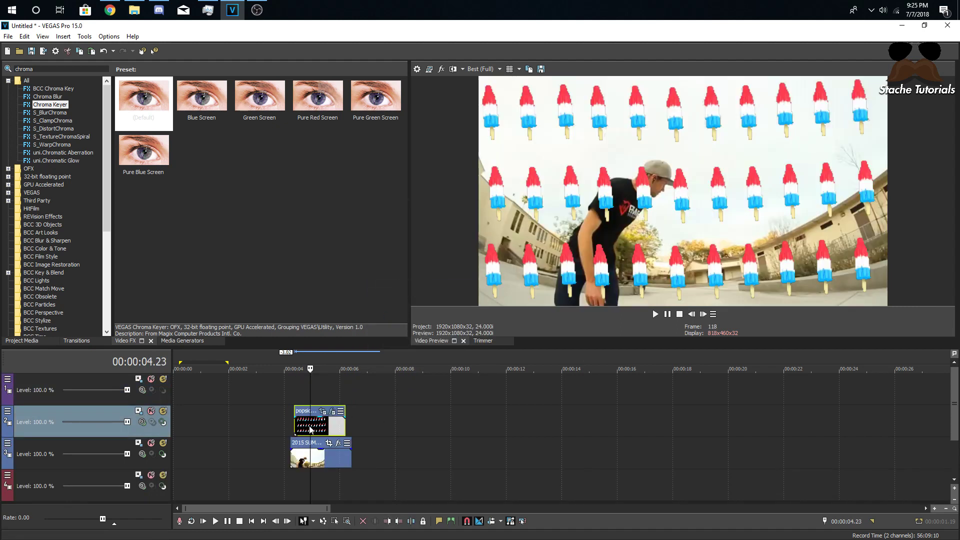
pyautogui.click(295, 450)
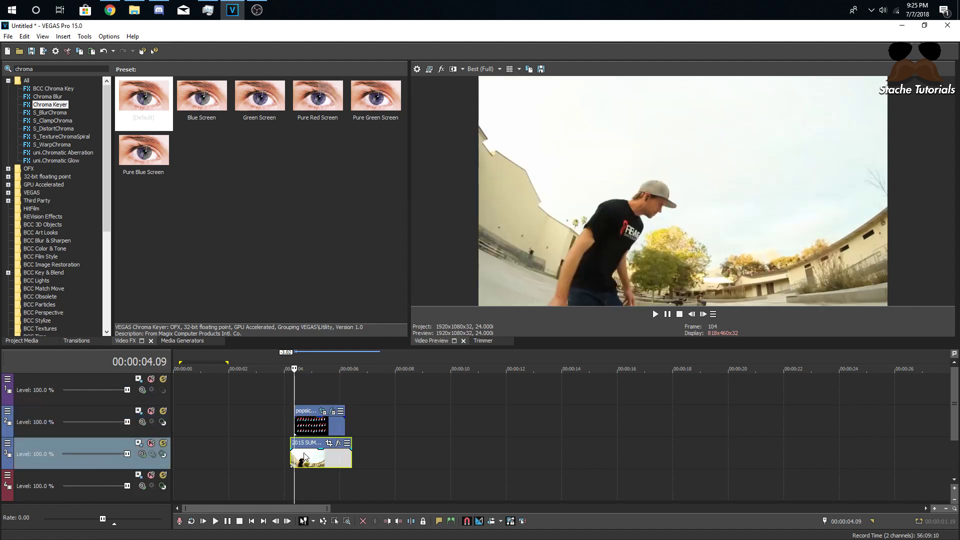
pyautogui.click(303, 448)
pyautogui.moveTo(310, 446); pyautogui.dragTo(313, 383)
pyautogui.click(308, 398)
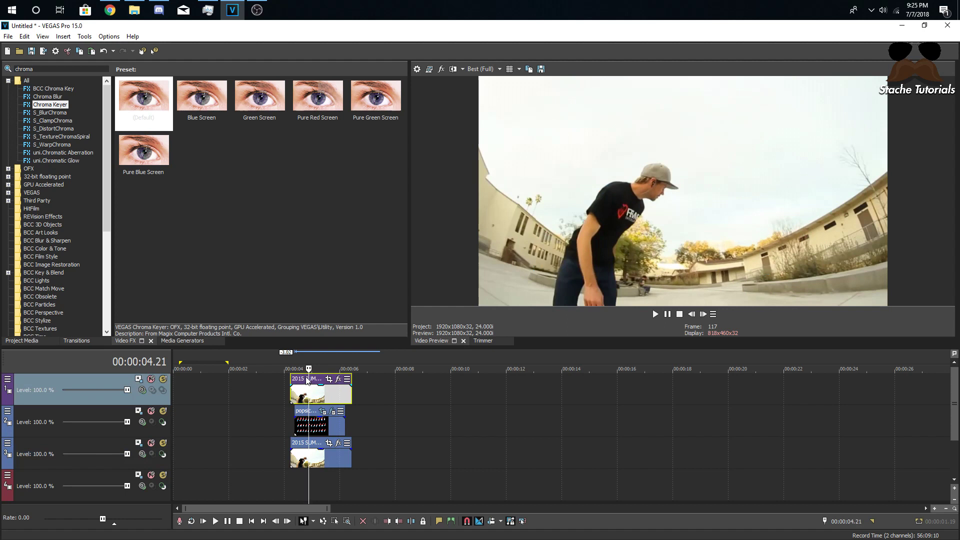
pyautogui.moveTo(139, 98); pyautogui.dragTo(315, 395)
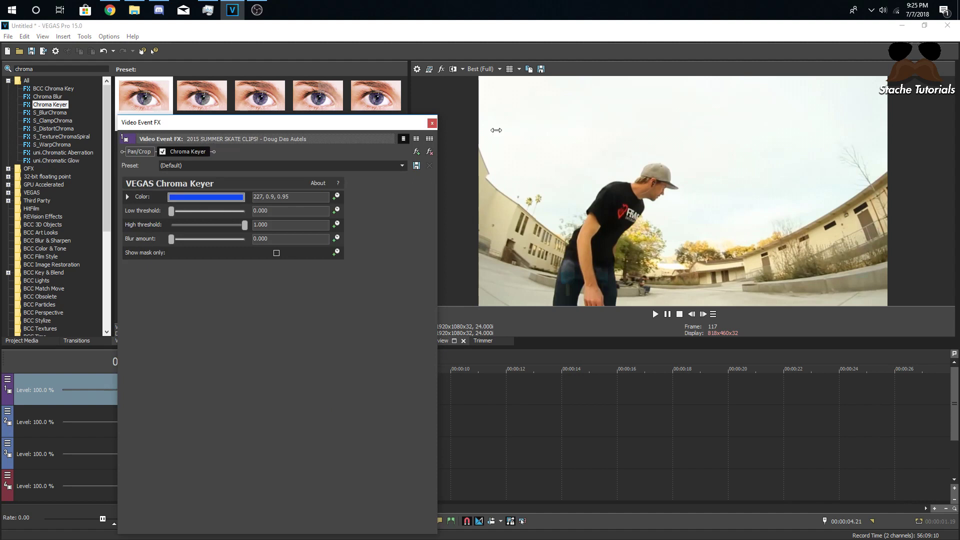
# Step: Key out the white sky on the top skate copy with the eyedropper, High threshold lowered to about 0.25
pyautogui.moveTo(325, 122); pyautogui.dragTo(327, 352)
pyautogui.moveTo(321, 258); pyautogui.dragTo(290, 177)
pyautogui.click(185, 251)
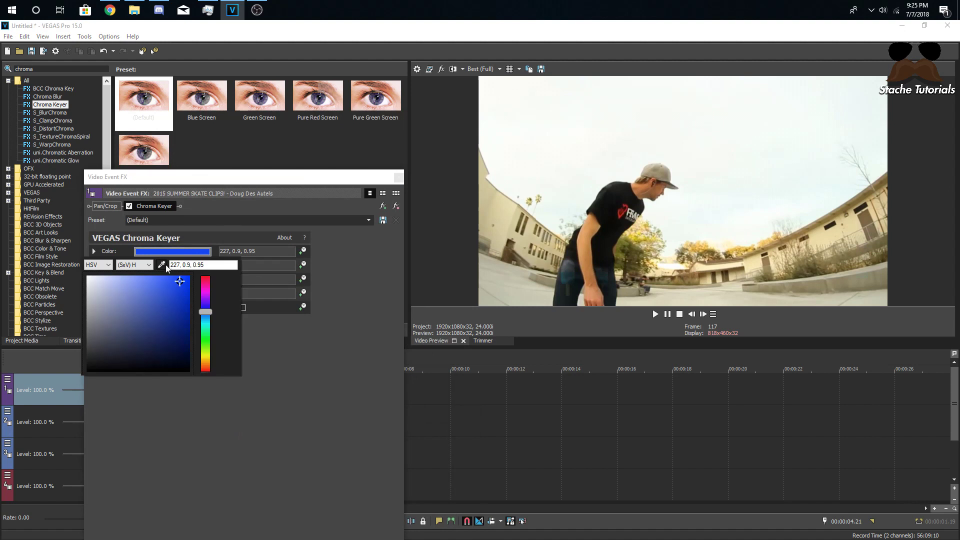
pyautogui.click(161, 265)
pyautogui.click(593, 114)
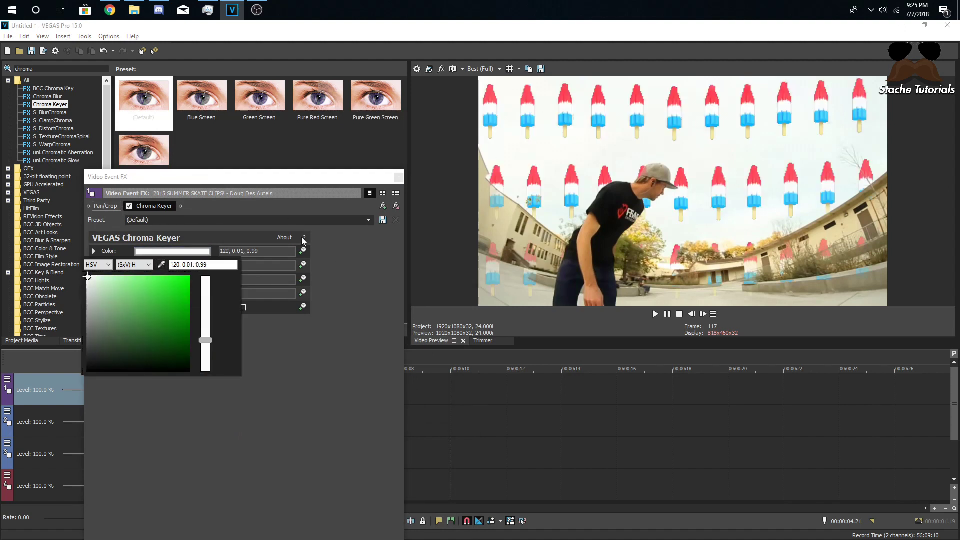
pyautogui.click(274, 181)
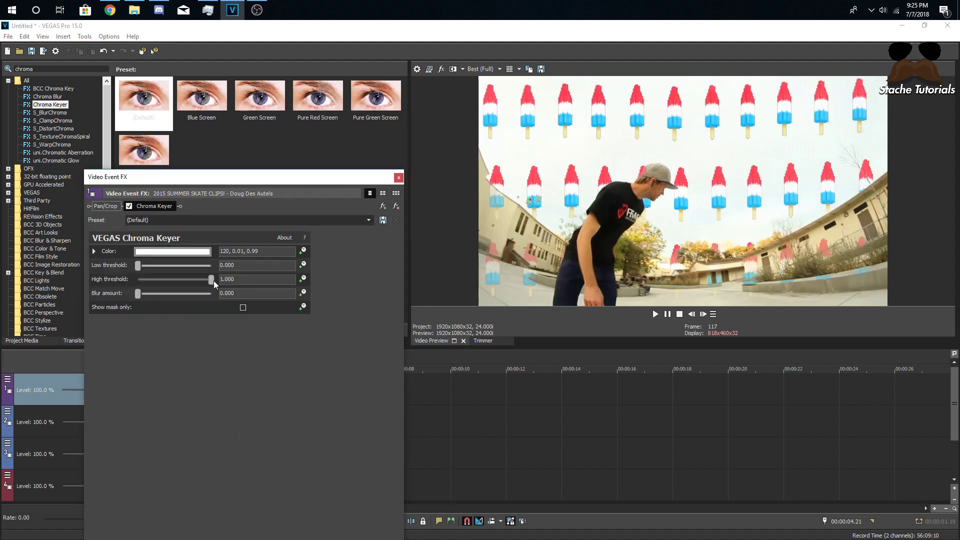
pyautogui.moveTo(212, 282); pyautogui.dragTo(157, 279)
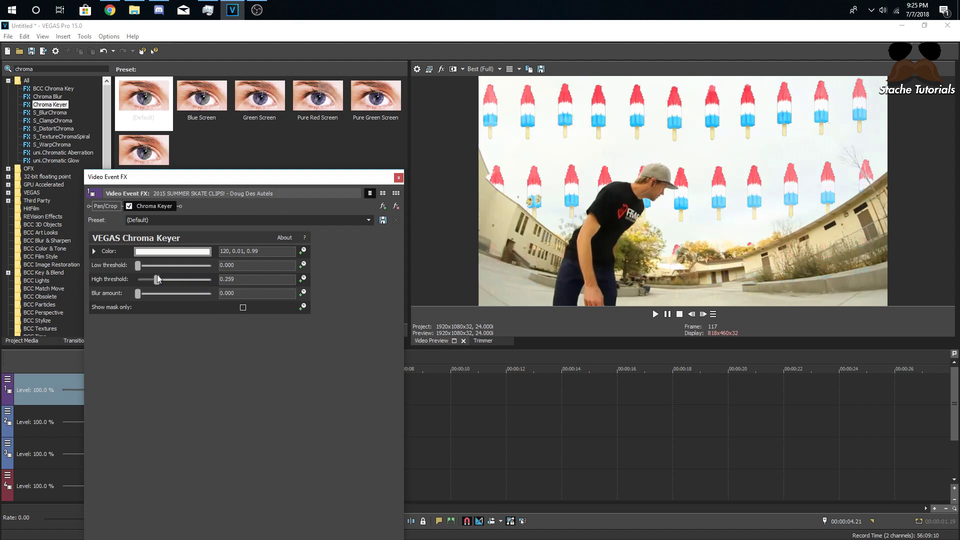
pyautogui.click(398, 177)
# Step: Preview the keyed result from the popsicle clip's start, then bring up that clip's Pan/Crop settings
pyautogui.press('space')
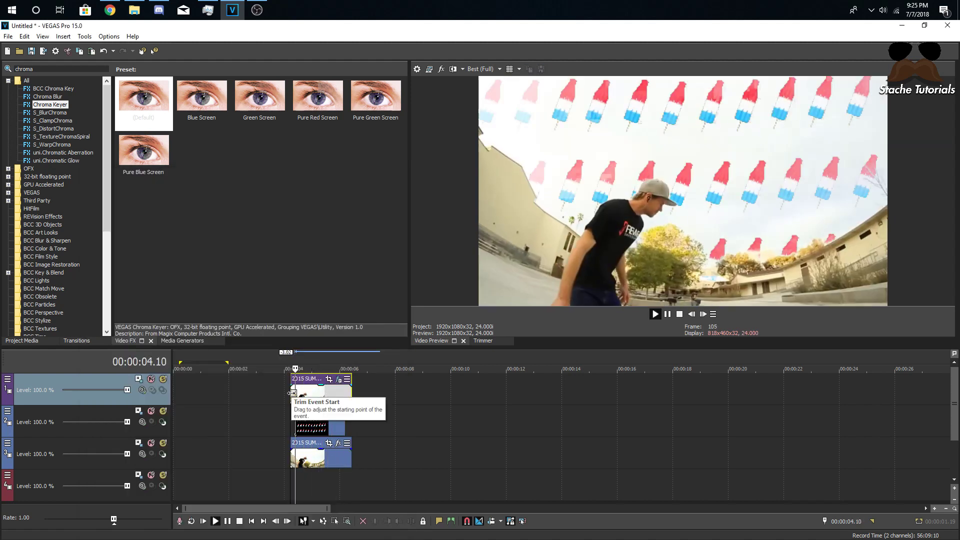
pyautogui.press('space')
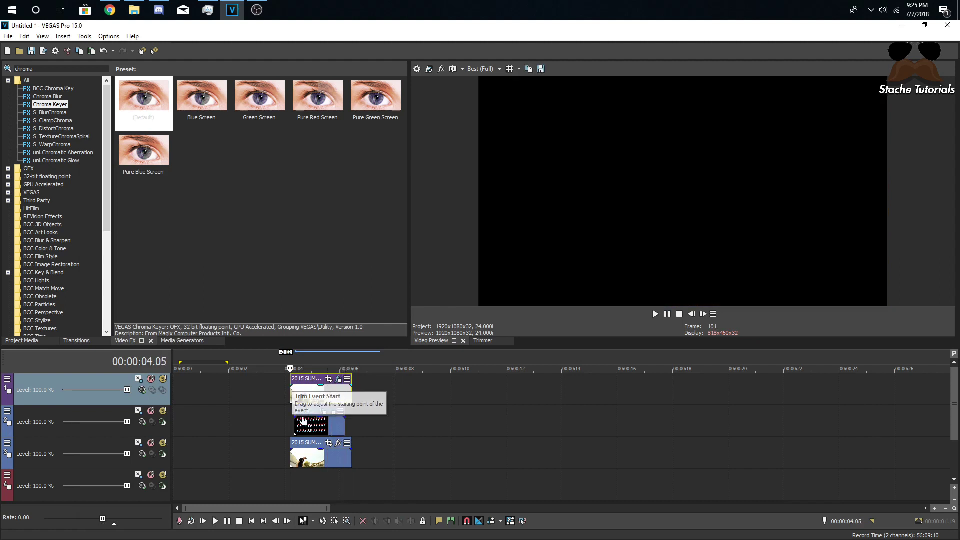
pyautogui.click(298, 429)
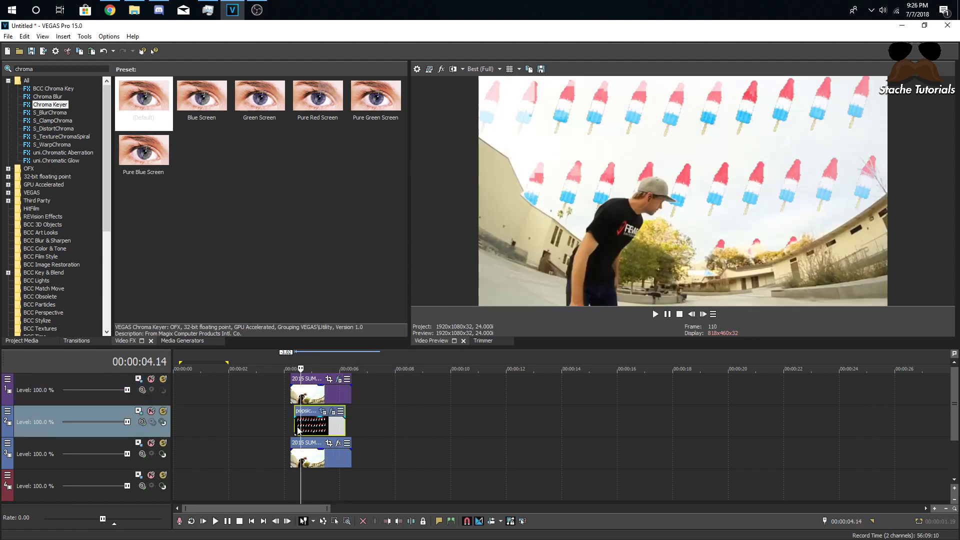
pyautogui.click(294, 428)
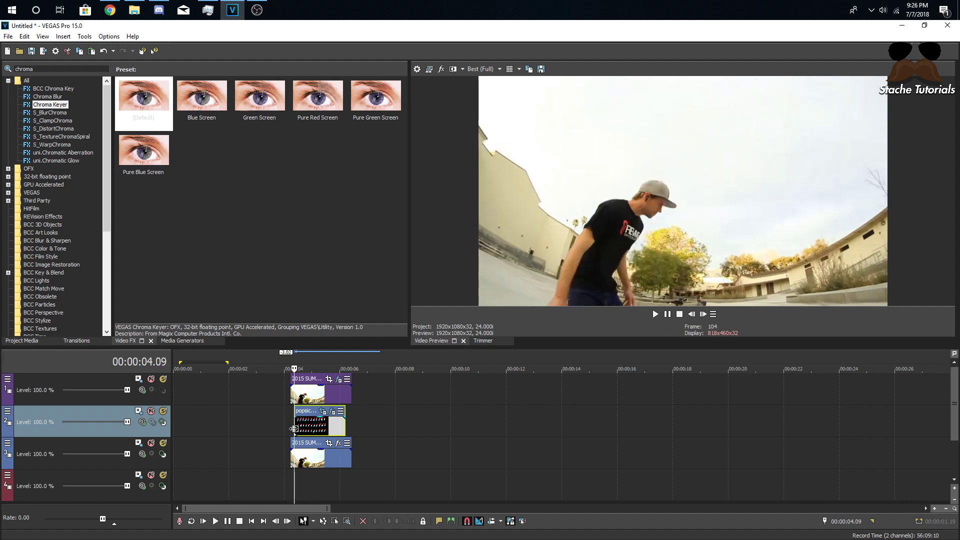
pyautogui.scroll(2, 295, 428)
pyautogui.press('space')
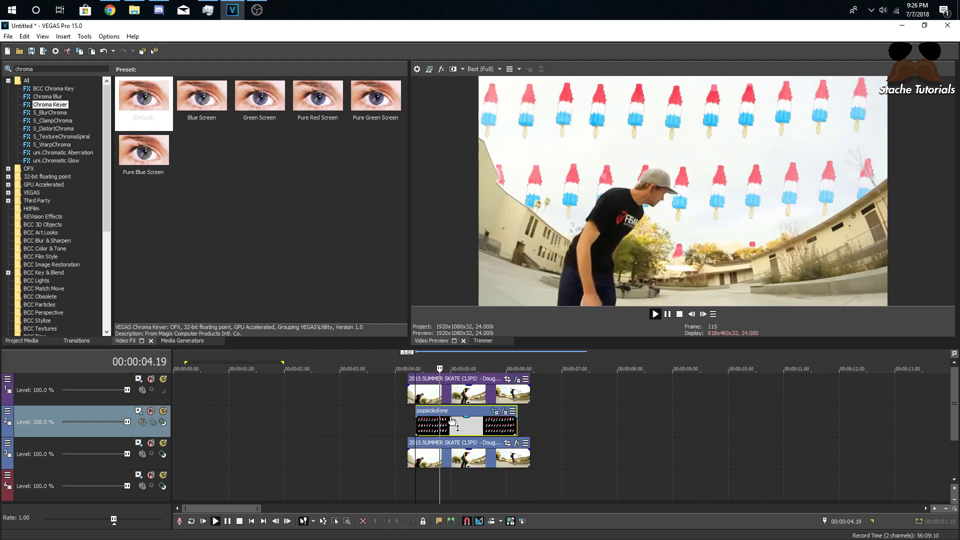
pyautogui.press('space')
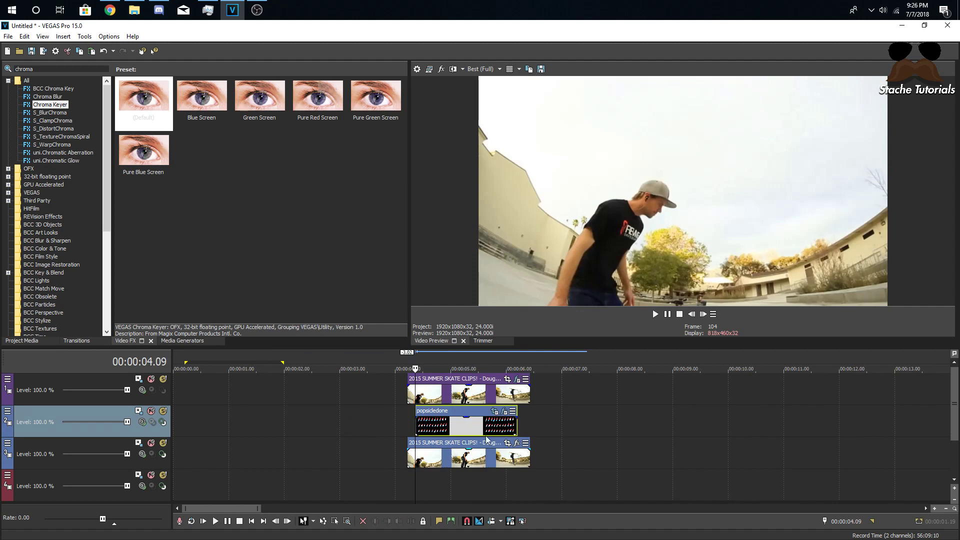
pyautogui.click(494, 411)
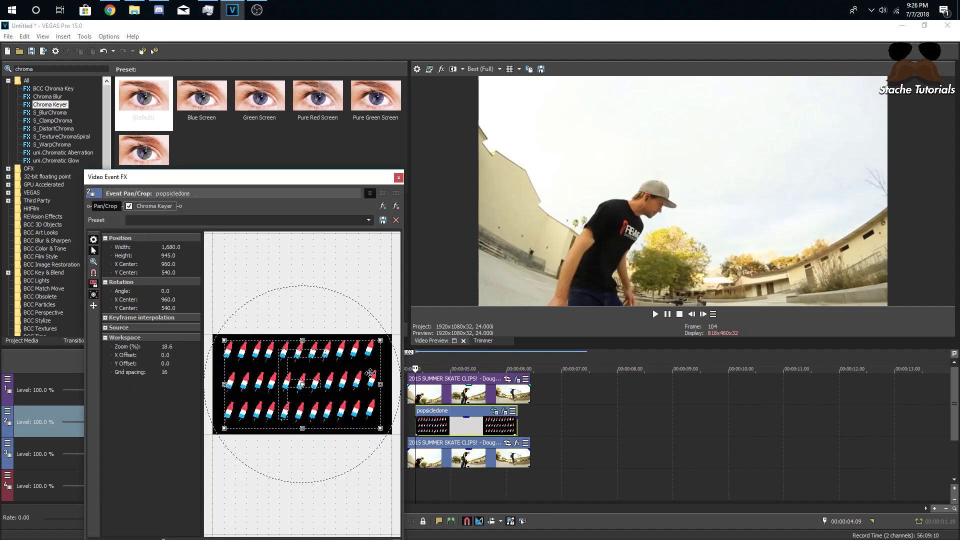
# Step: Keyframe the popsicle grid's Pan/Crop frame up at the start and down at 06.05
pyautogui.moveTo(302, 182); pyautogui.dragTo(285, 61)
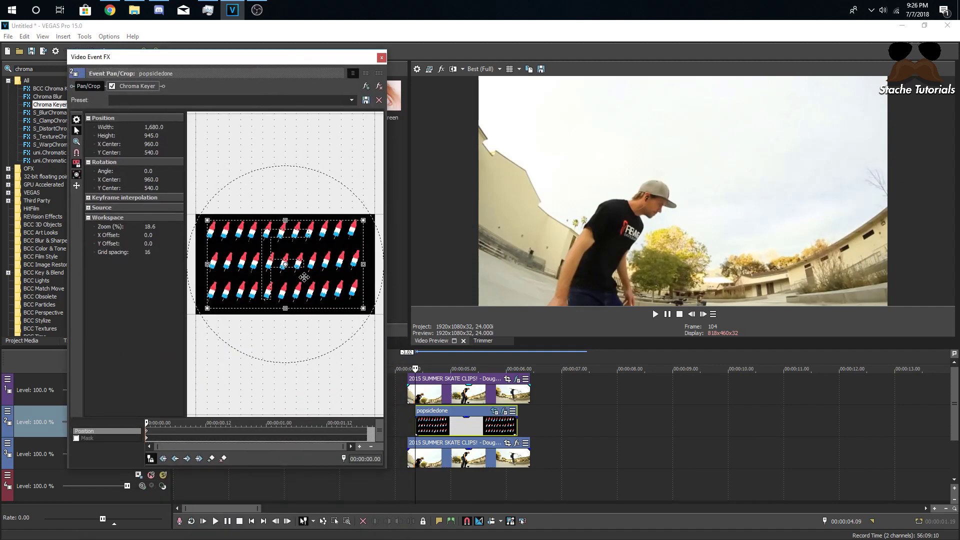
pyautogui.moveTo(303, 271); pyautogui.dragTo(300, 265)
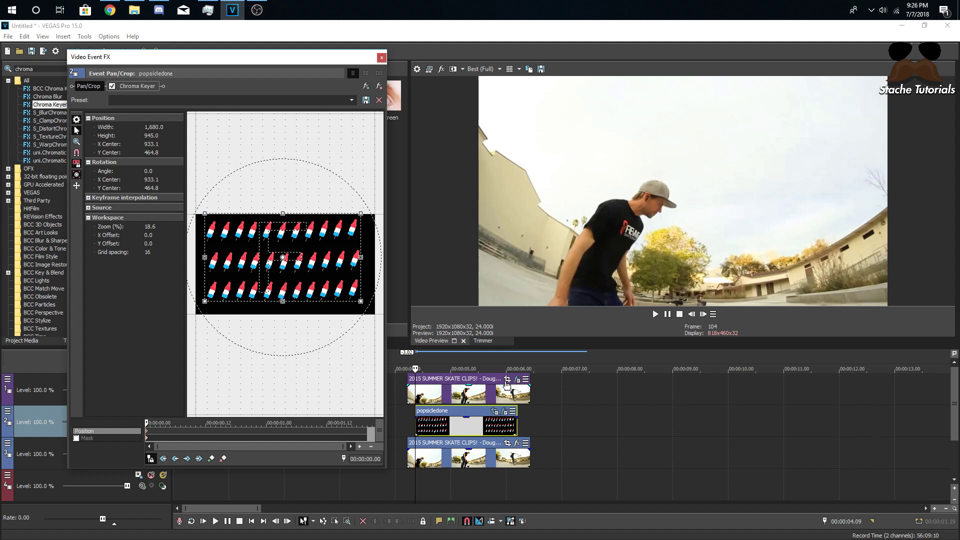
pyautogui.click(515, 423)
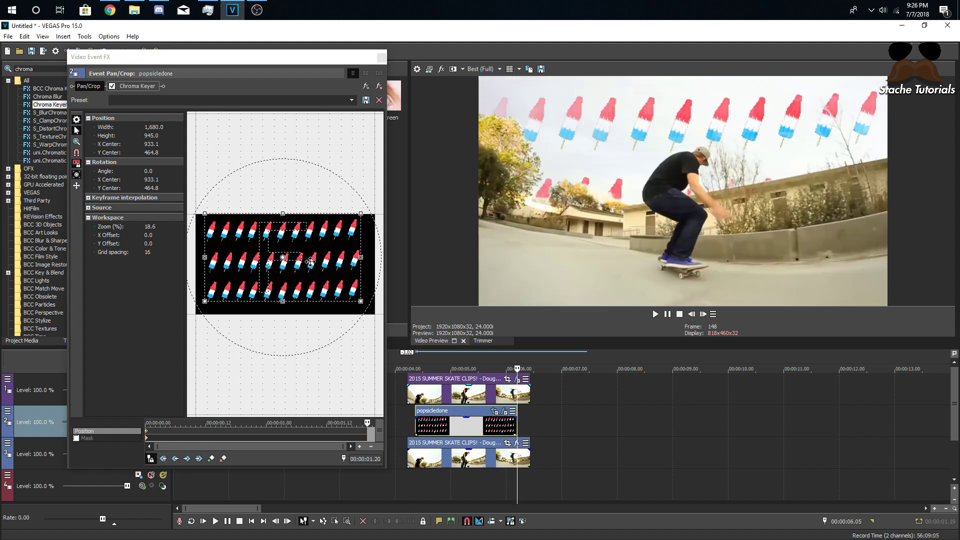
pyautogui.moveTo(310, 266); pyautogui.dragTo(312, 285)
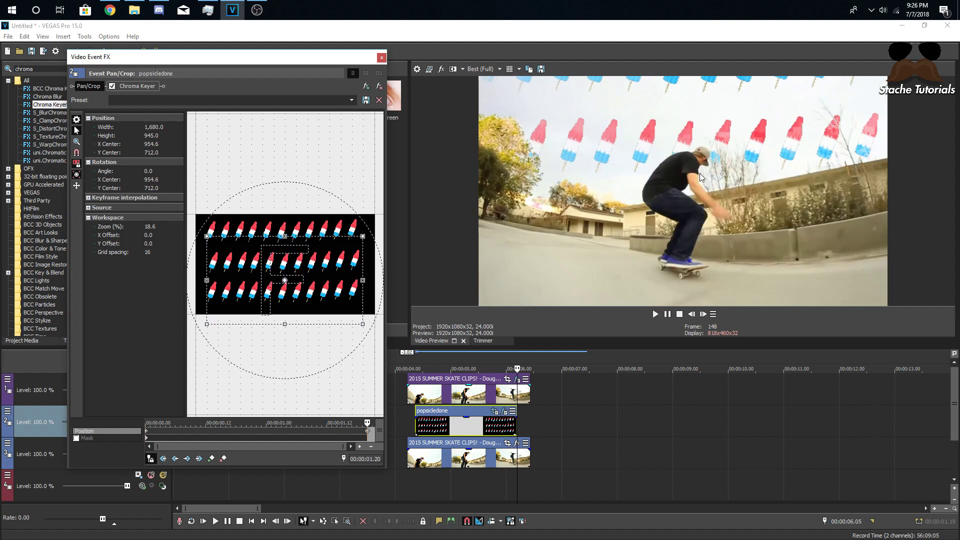
pyautogui.moveTo(318, 259)
pyautogui.mouseDown()
pyautogui.moveTo(318, 290)
pyautogui.moveTo(320, 278)
pyautogui.mouseUp()
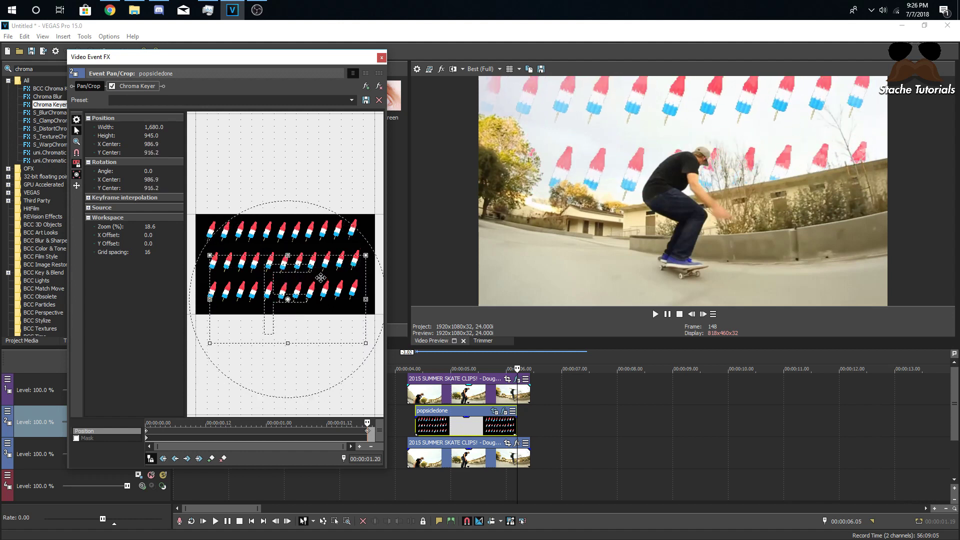
pyautogui.click(382, 57)
pyautogui.click(415, 424)
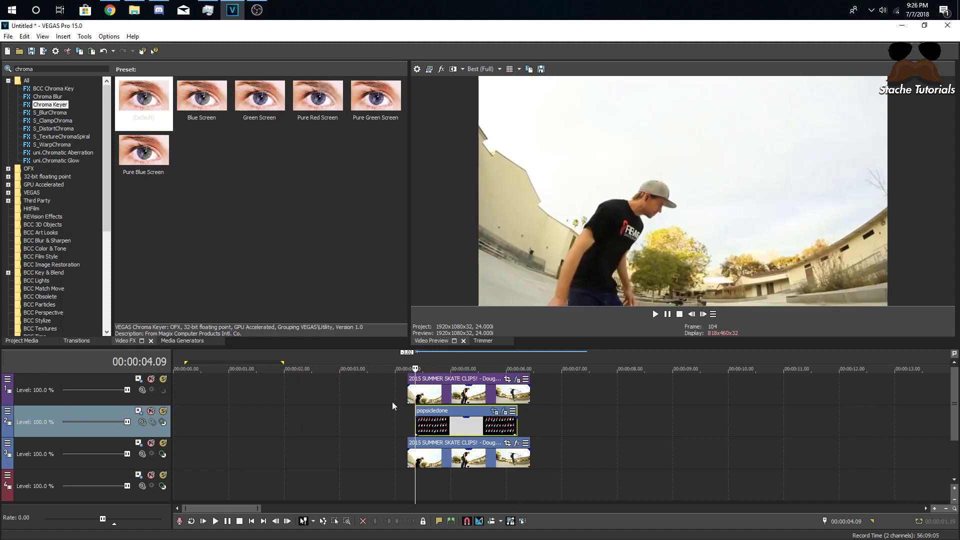
pyautogui.press('space')
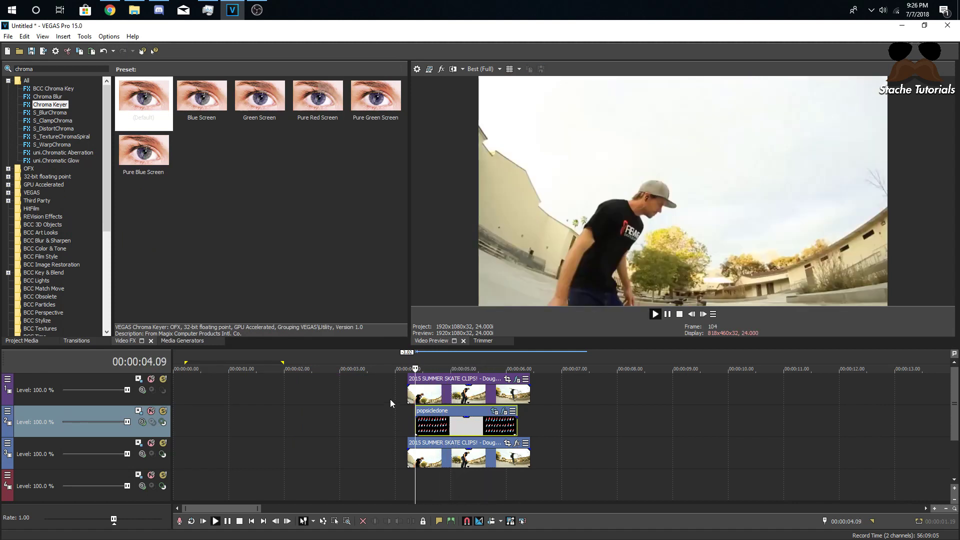
pyautogui.press('space')
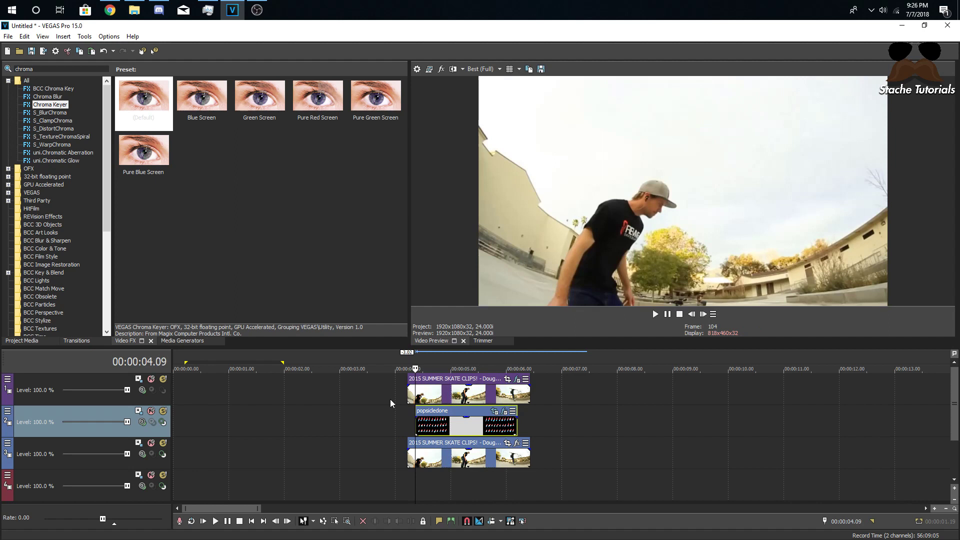
pyautogui.press('space')
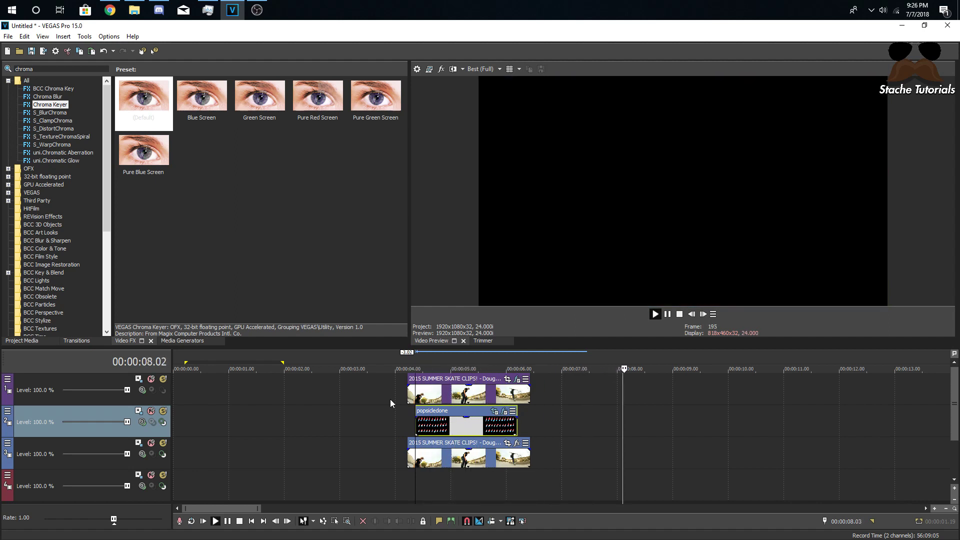
pyautogui.press('space')
pyautogui.press('space')
pyautogui.press('space')
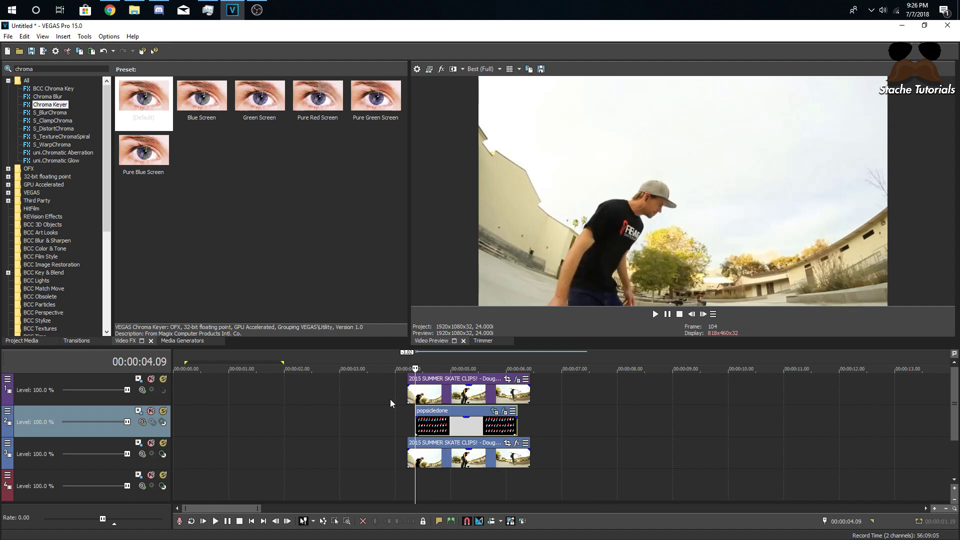